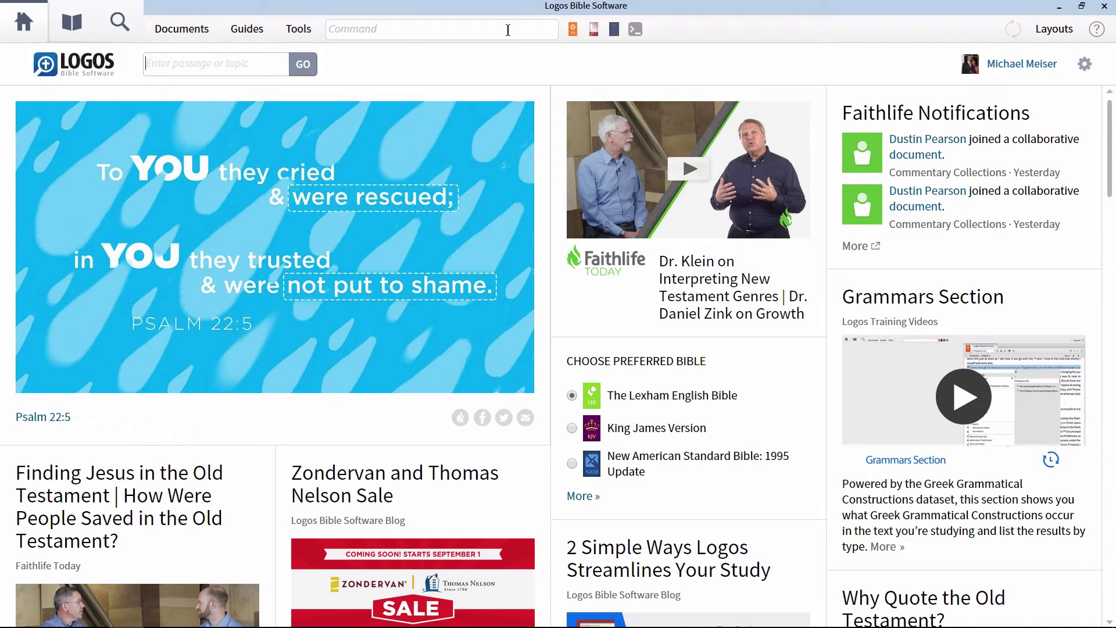
Open the Andersen-Forbes Phrase Marker Analysis with the English Standard Version beside it
{"action": "left_click", "coordinate": [508, 28]}
{"action": "type", "text": "andersen"}
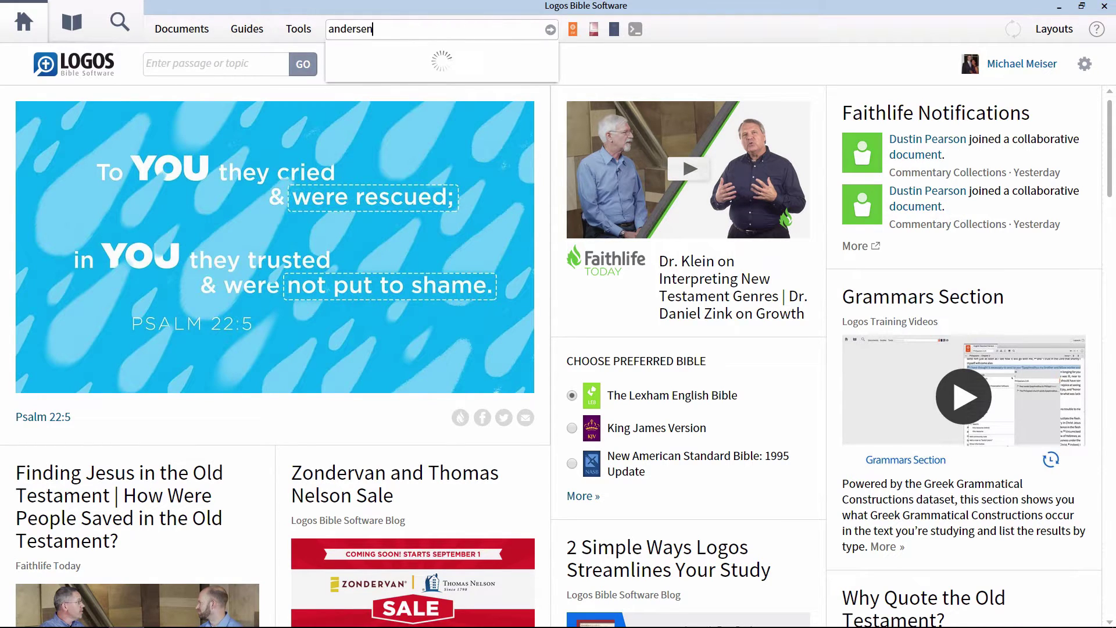
{"action": "key", "text": "Return"}
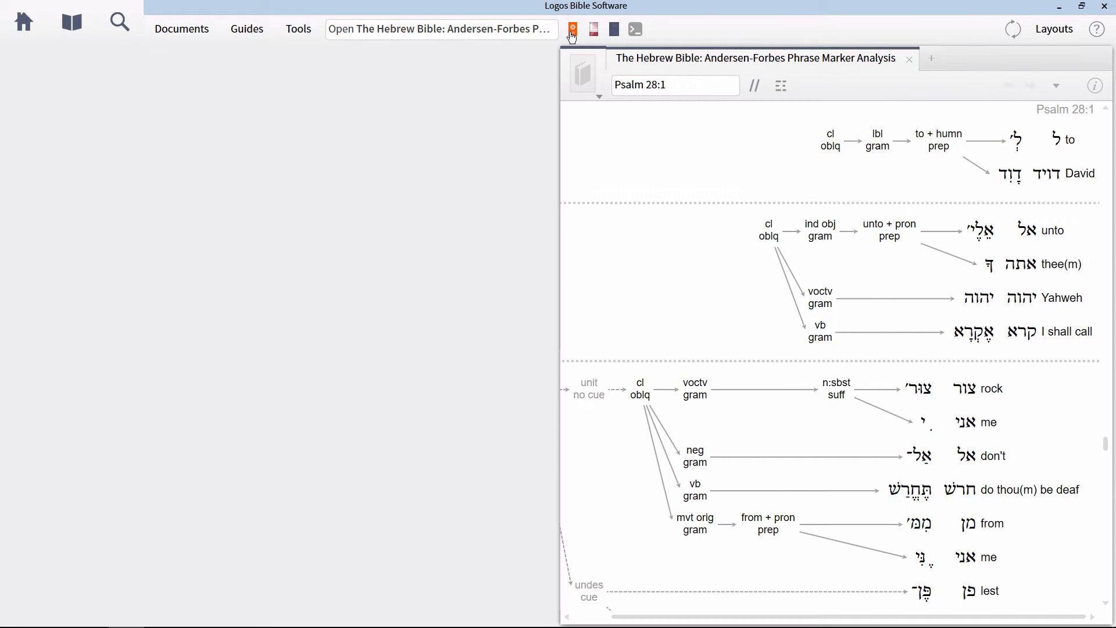
{"action": "left_click", "coordinate": [572, 30]}
{"action": "left_click", "coordinate": [77, 129]}
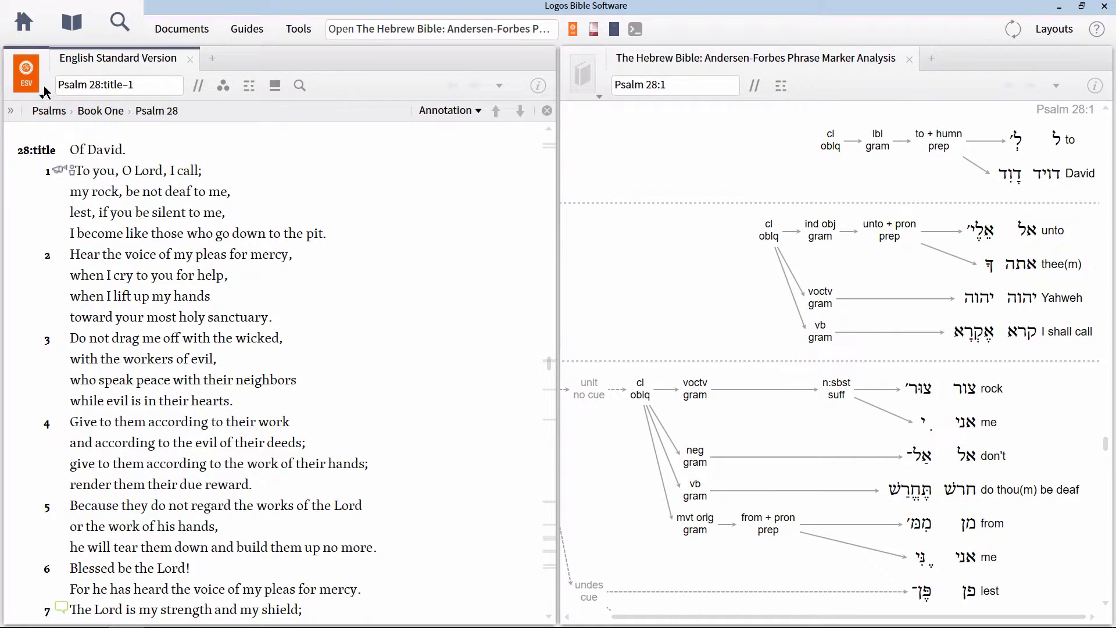
Put both the ESV and the Hebrew analysis panels in link set A
{"action": "left_click", "coordinate": [25, 93]}
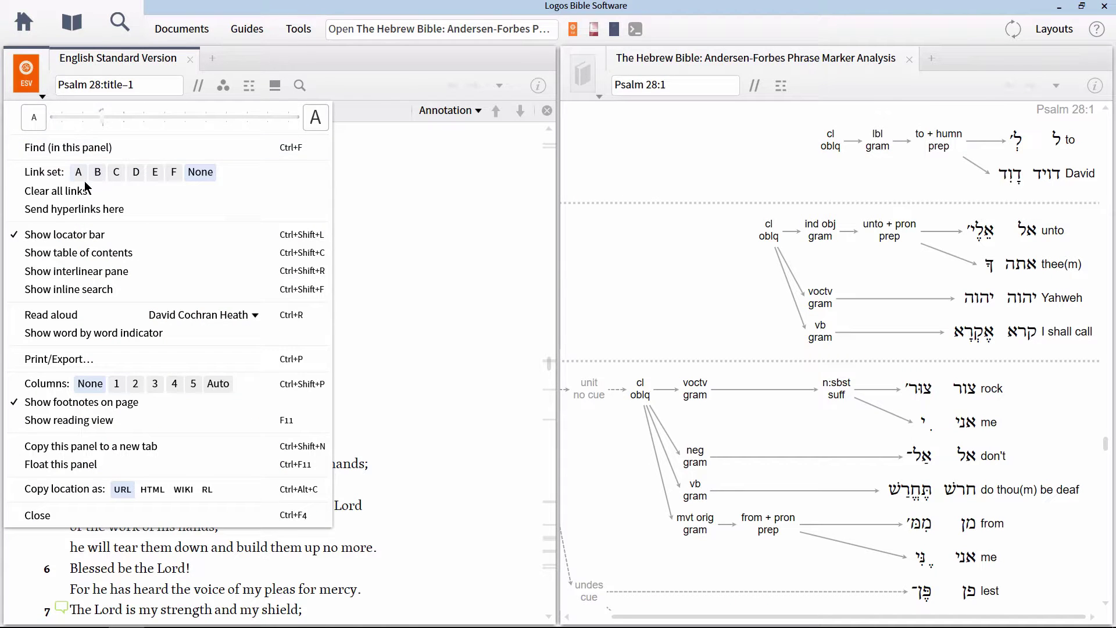
{"action": "left_click", "coordinate": [81, 172]}
{"action": "left_click", "coordinate": [584, 78]}
{"action": "left_click", "coordinate": [632, 150]}
Navigate both linked panels to Genesis 15:6
{"action": "left_click", "coordinate": [661, 88]}
{"action": "type", "text": "gen 15 6"}
{"action": "key", "text": "Return"}
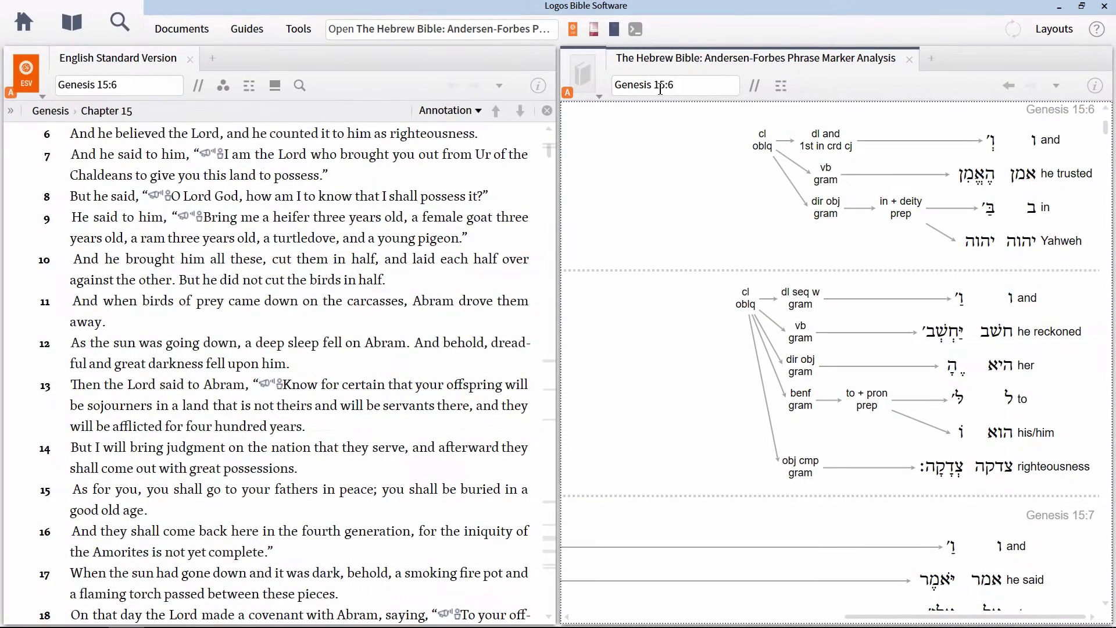
Create a new syntax search over the Andersen-Forbes Phrase Marker Analysis Dataset
{"action": "left_click", "coordinate": [203, 33]}
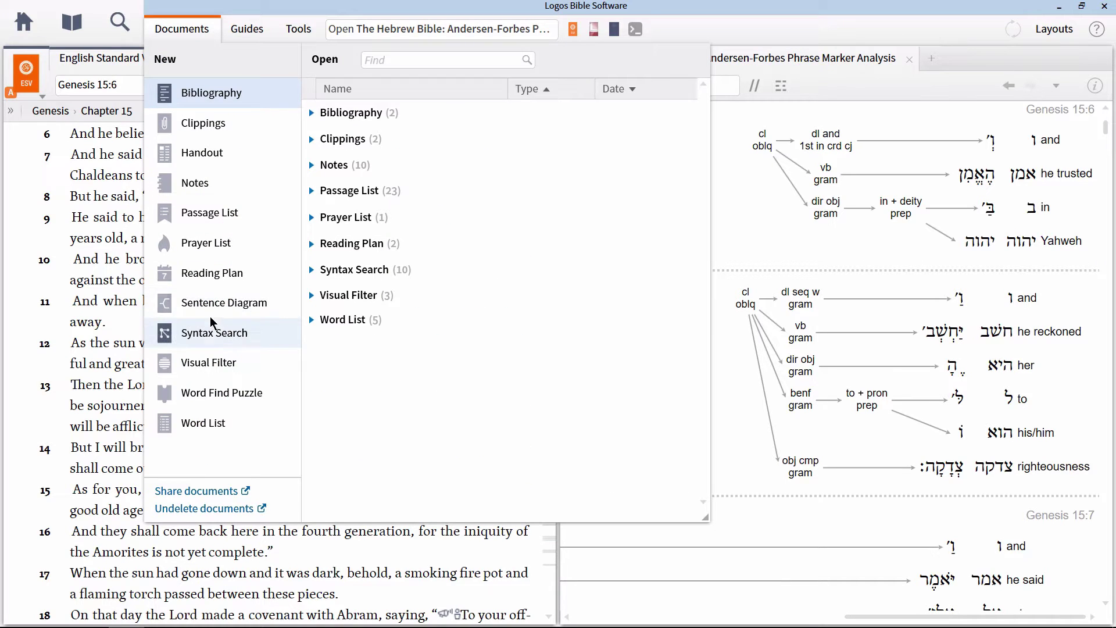
{"action": "left_click_drag", "start_coordinate": [229, 333], "coordinate": [380, 320]}
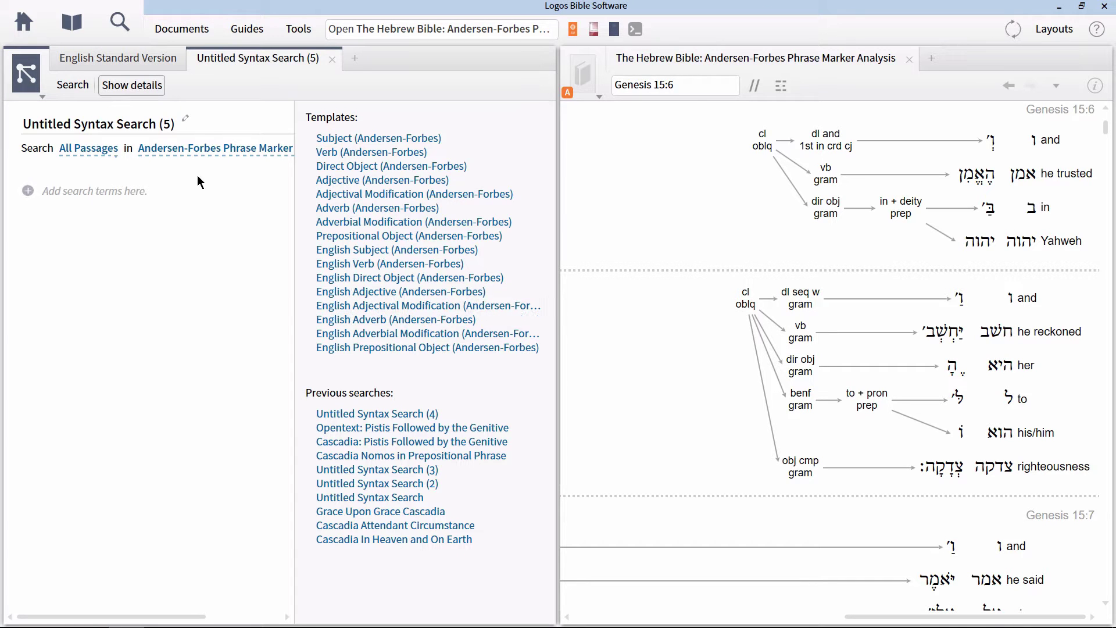
{"action": "left_click", "coordinate": [200, 148]}
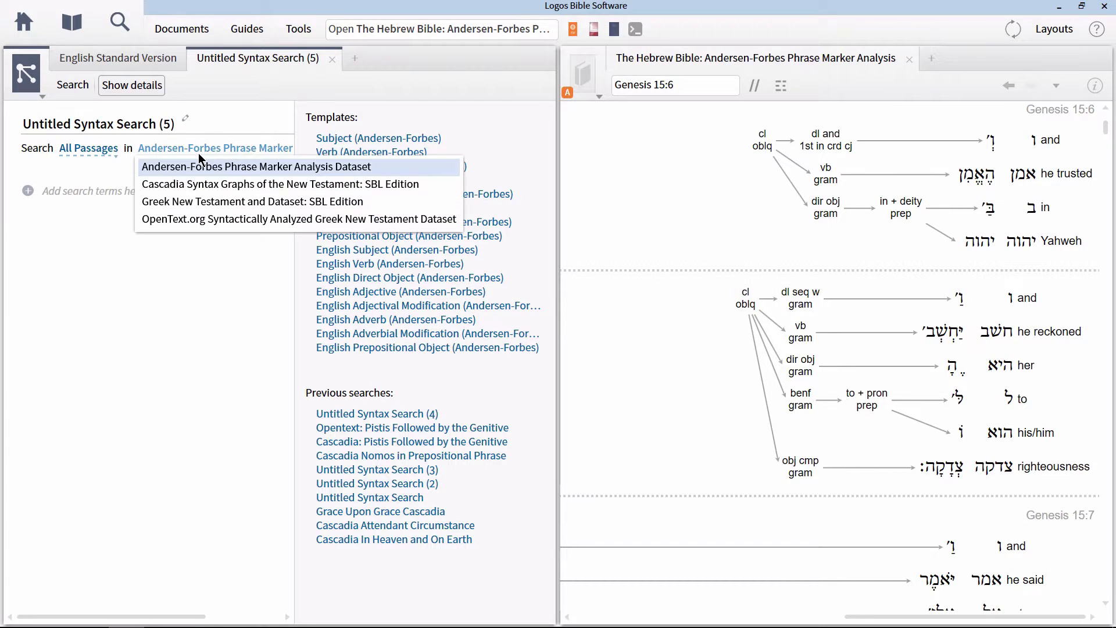
{"action": "left_click", "coordinate": [182, 172]}
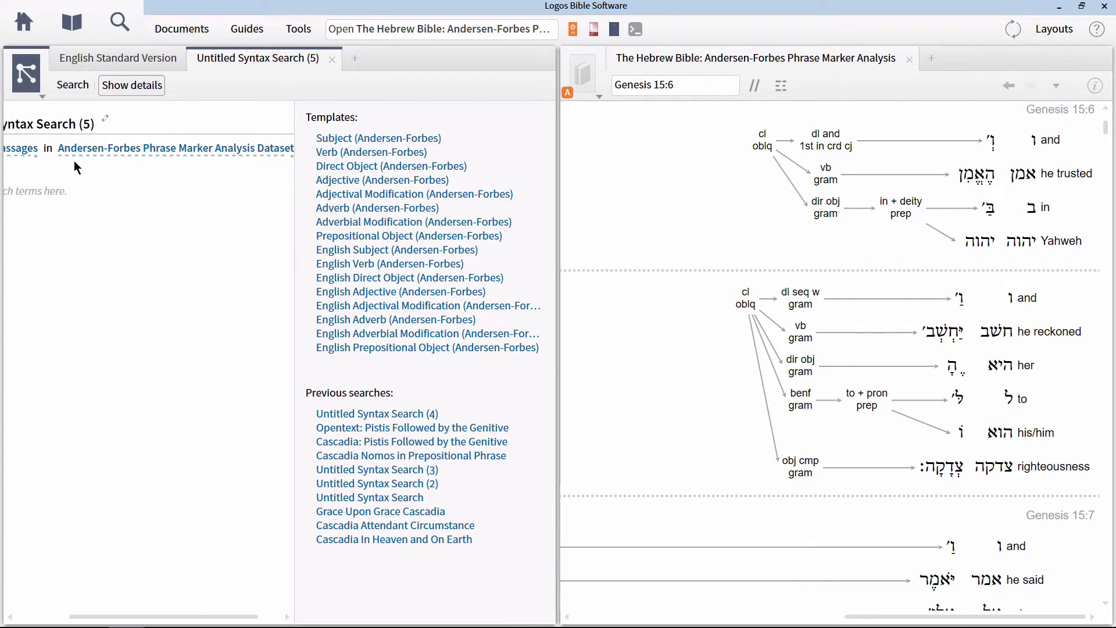
Title the search 'AFAT:Faith in God', correcting the capitalisation typo
{"action": "left_click", "coordinate": [81, 127]}
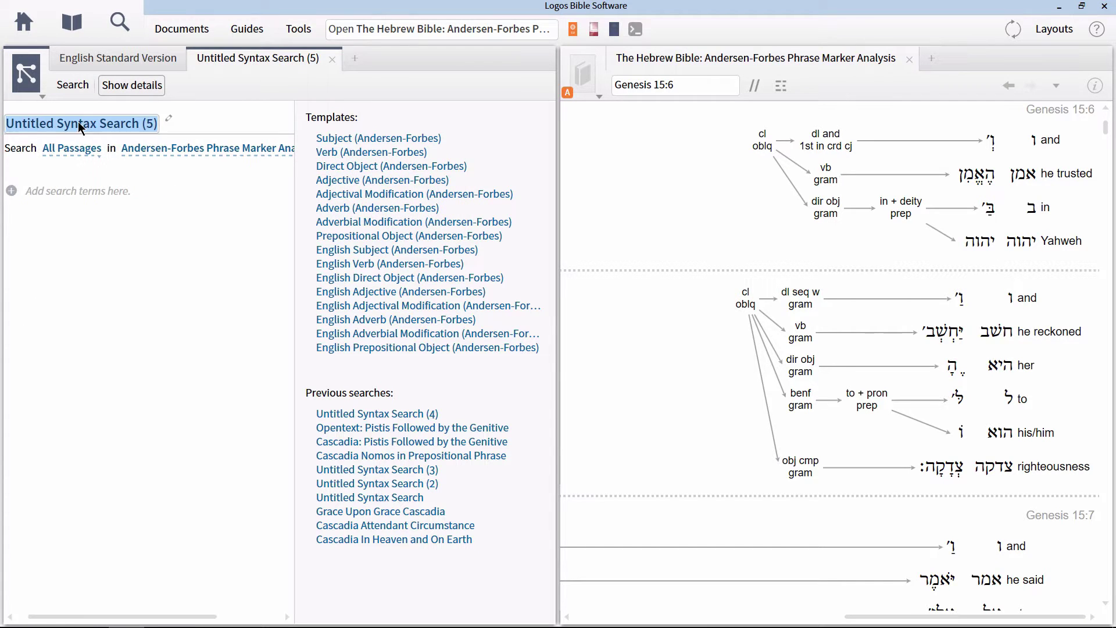
{"action": "type", "text": "AFAT:Faith in GOd"}
{"action": "key", "text": "Return"}
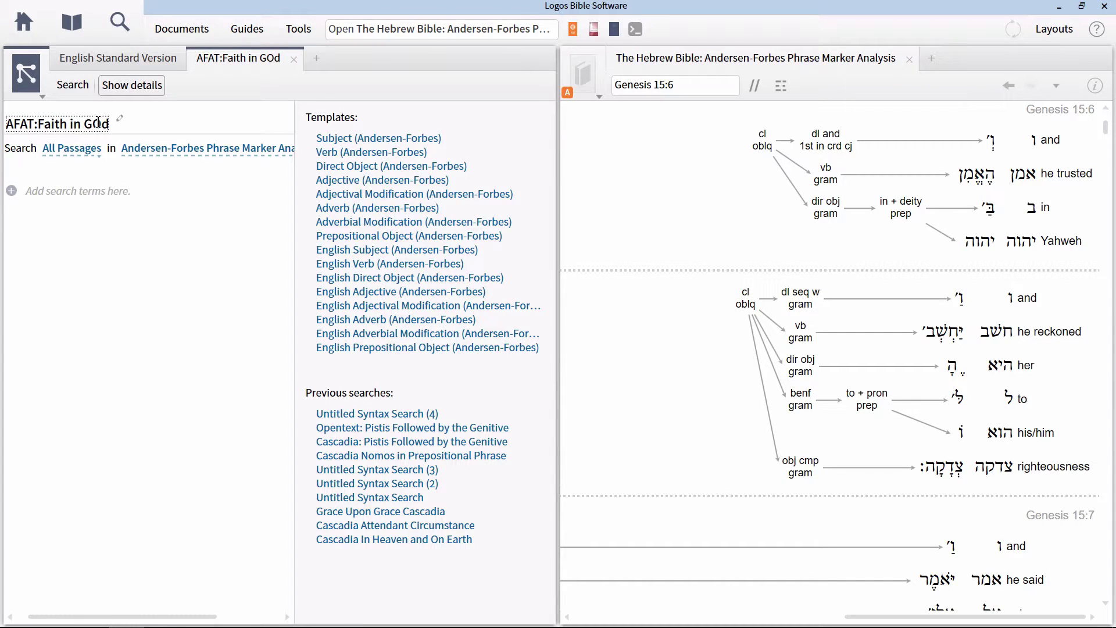
{"action": "left_click", "coordinate": [99, 122]}
{"action": "left_click", "coordinate": [99, 122]}
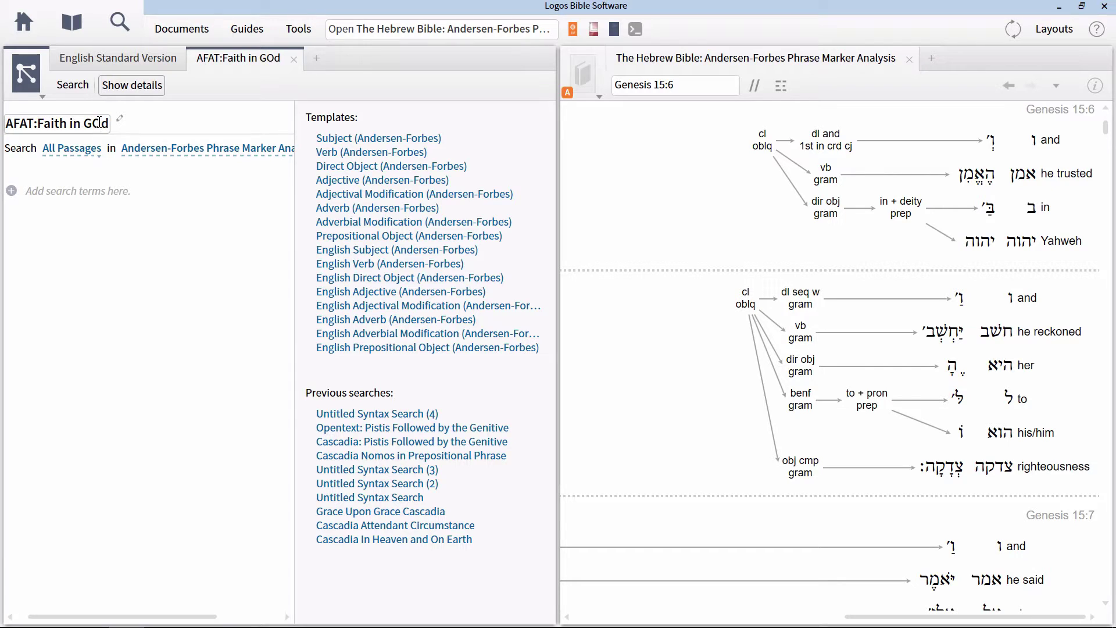
{"action": "key", "text": "BackSpace"}
{"action": "type", "text": "o"}
{"action": "key", "text": "Return"}
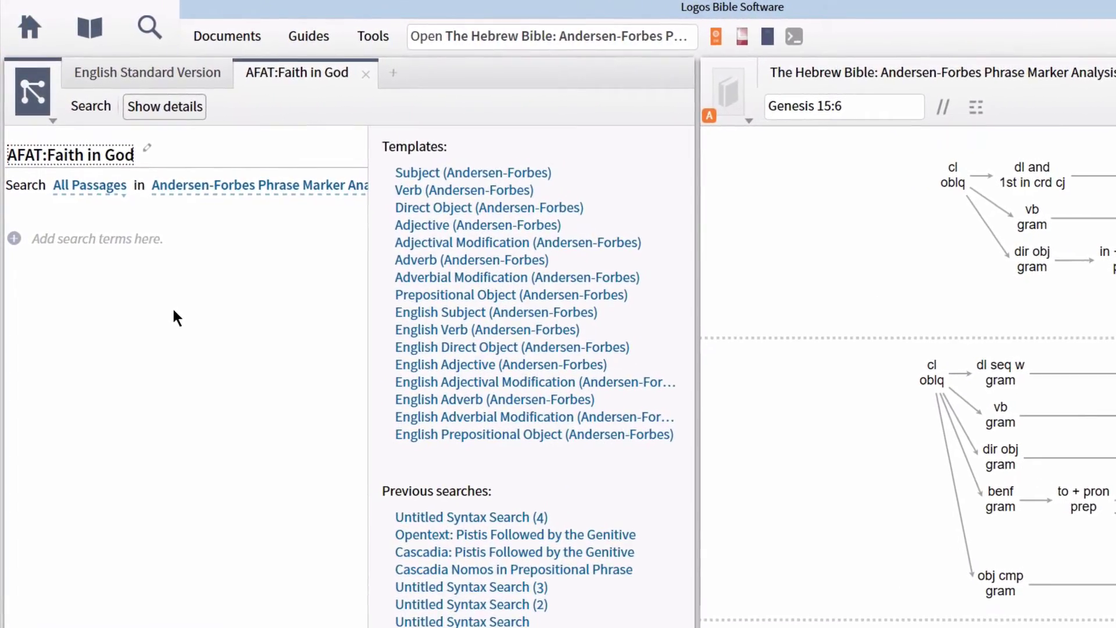
Add a Segment term, then stack Segment 2 and Segment 3 beneath it
{"action": "left_click", "coordinate": [65, 243]}
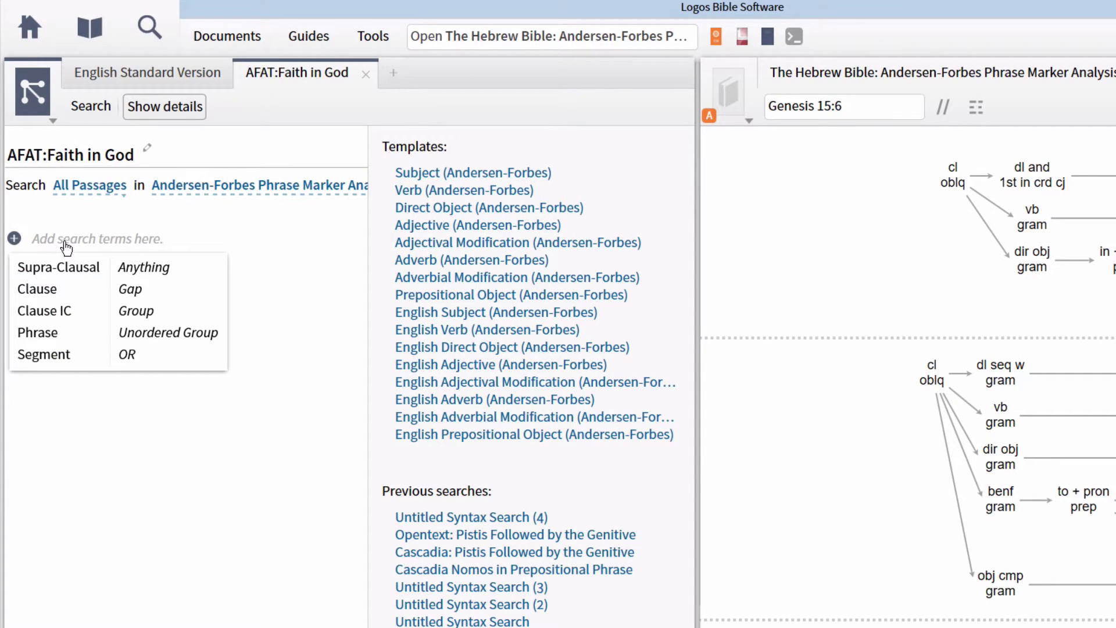
{"action": "left_click", "coordinate": [69, 353]}
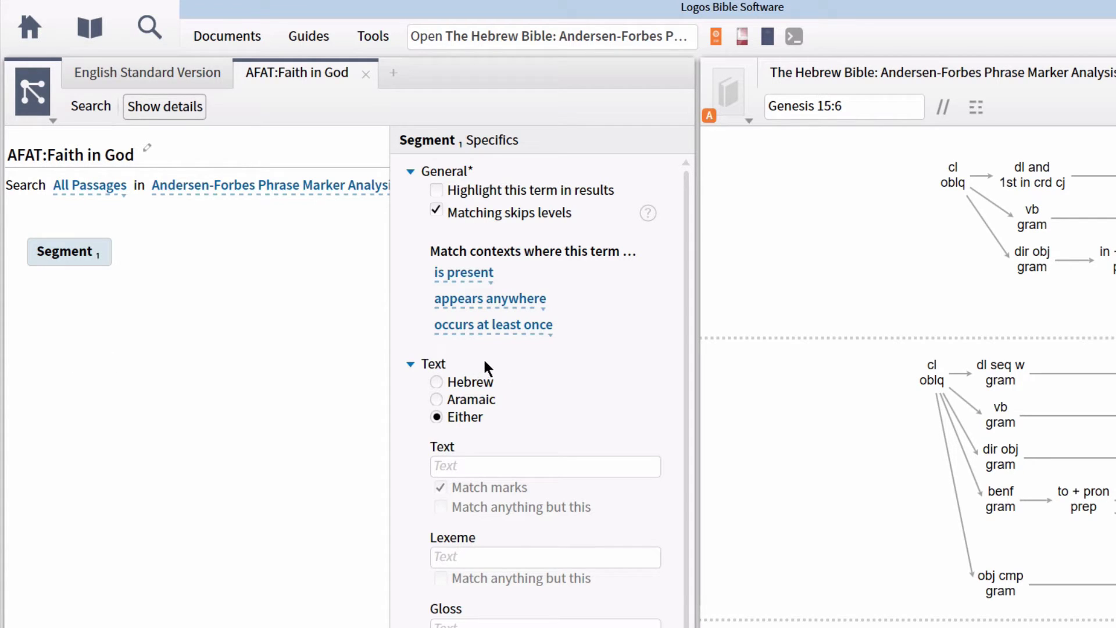
{"action": "left_click", "coordinate": [430, 362]}
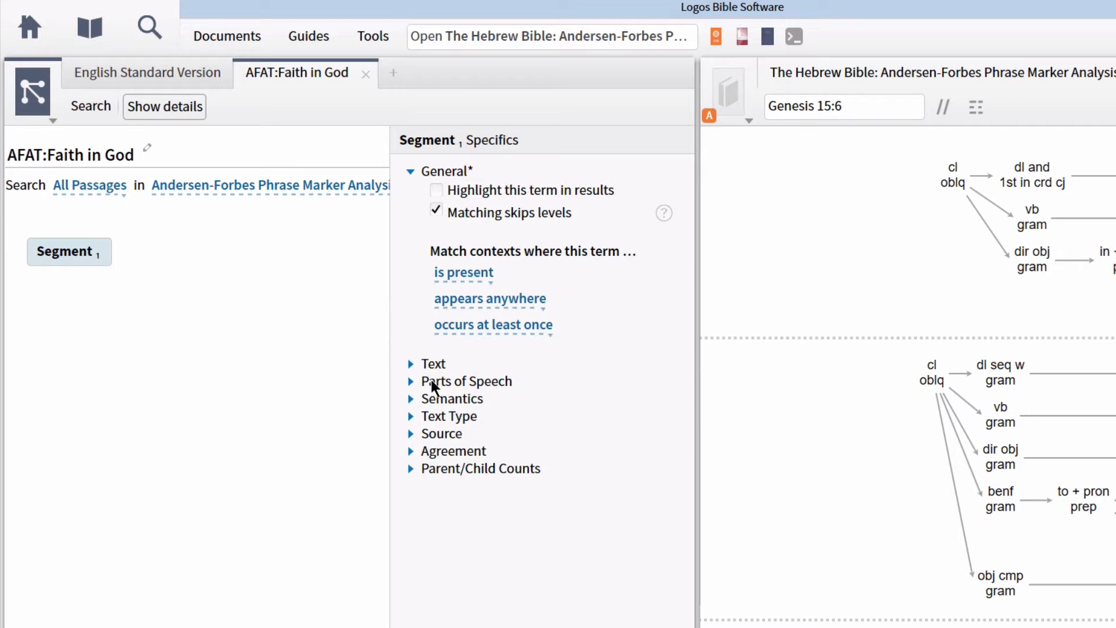
{"action": "mouse_move", "coordinate": [82, 259]}
{"action": "left_click", "coordinate": [69, 274]}
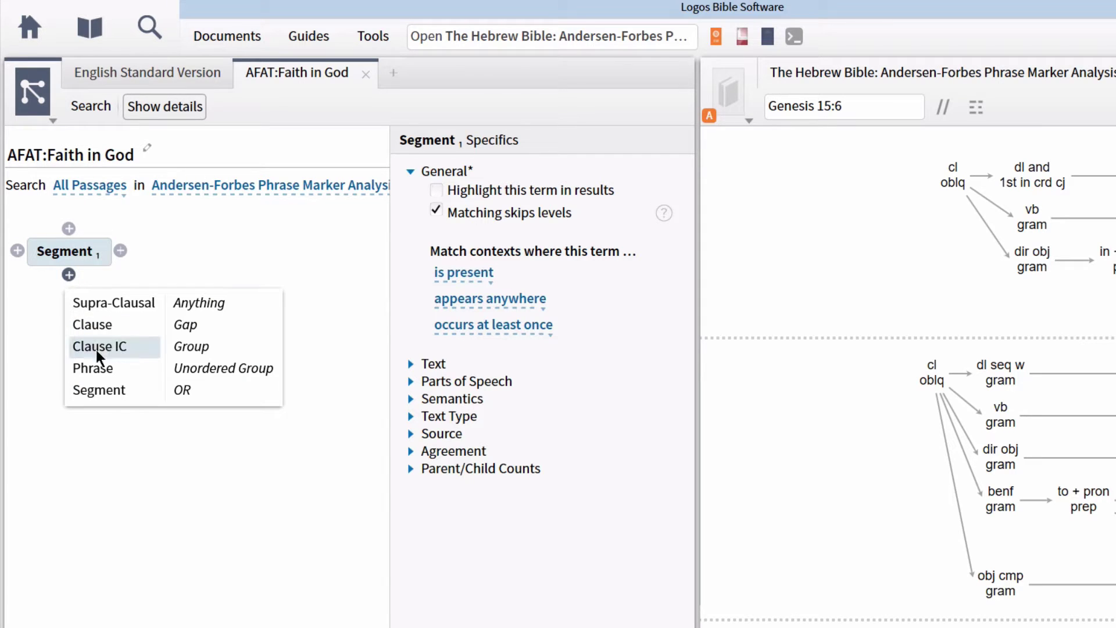
{"action": "left_click", "coordinate": [88, 392]}
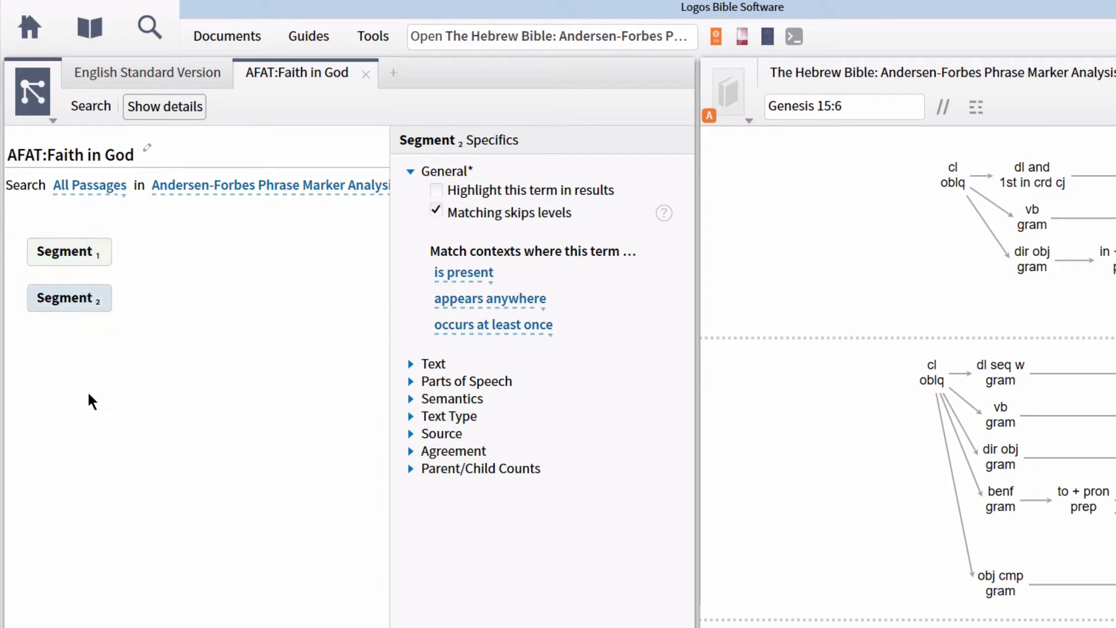
{"action": "left_click", "coordinate": [66, 309]}
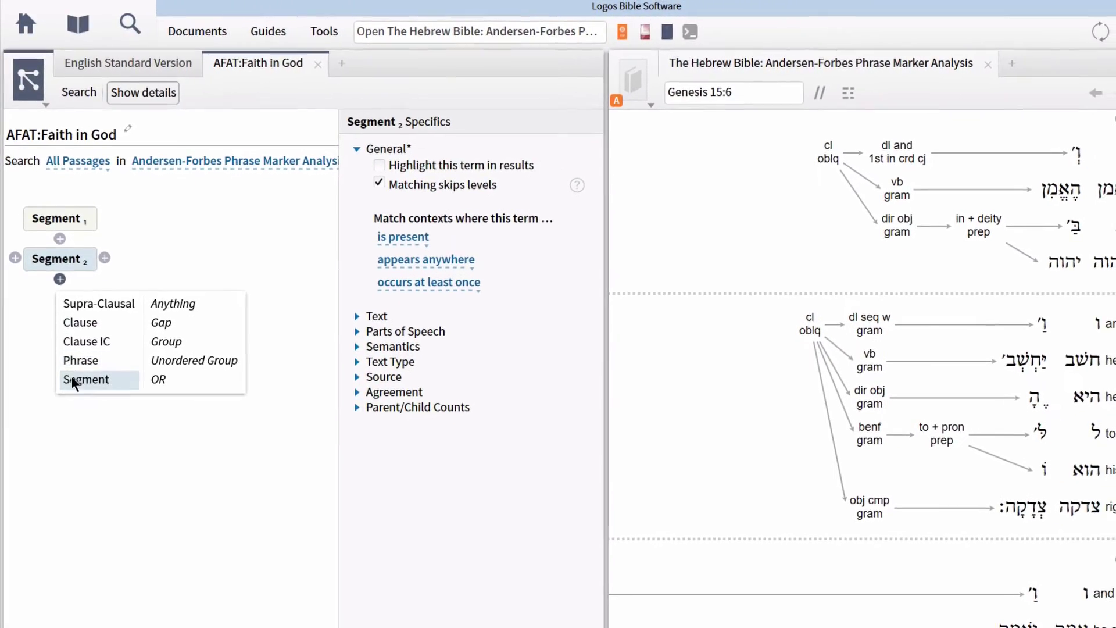
{"action": "left_click", "coordinate": [72, 381]}
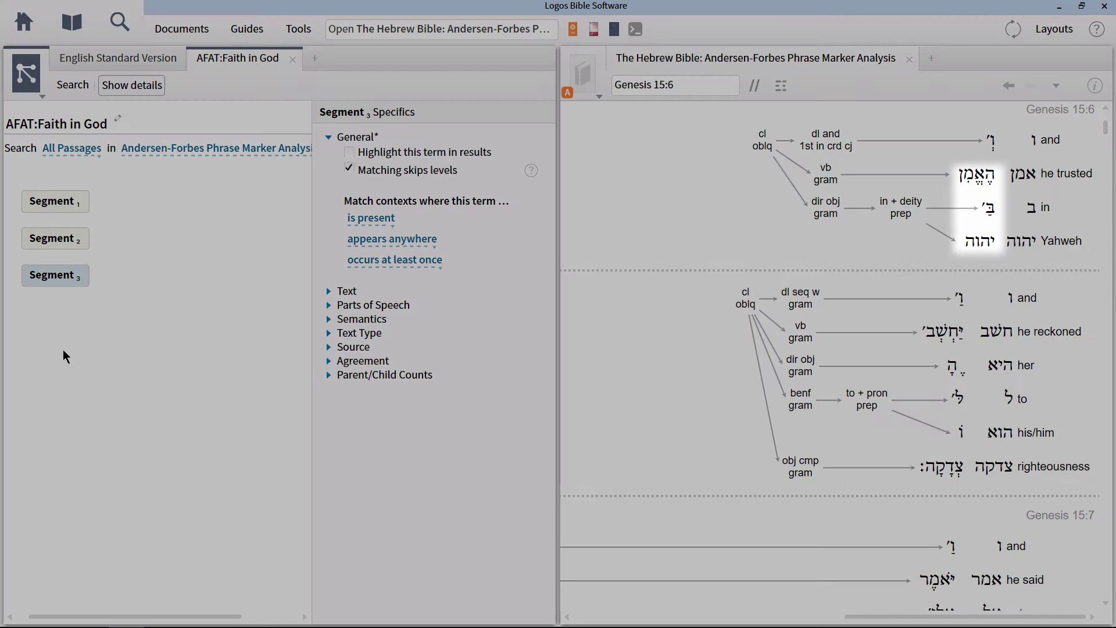
{"action": "mouse_move", "coordinate": [80, 238]}
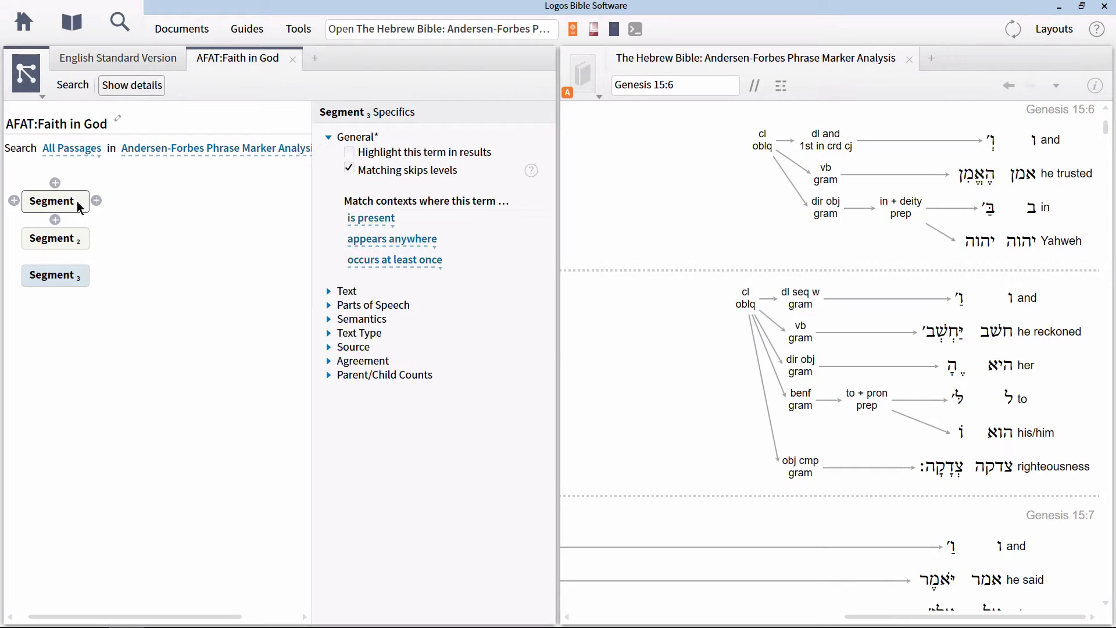
Set Segment 1's lexeme to אמן (trust) via h:aman
{"action": "left_click", "coordinate": [80, 207]}
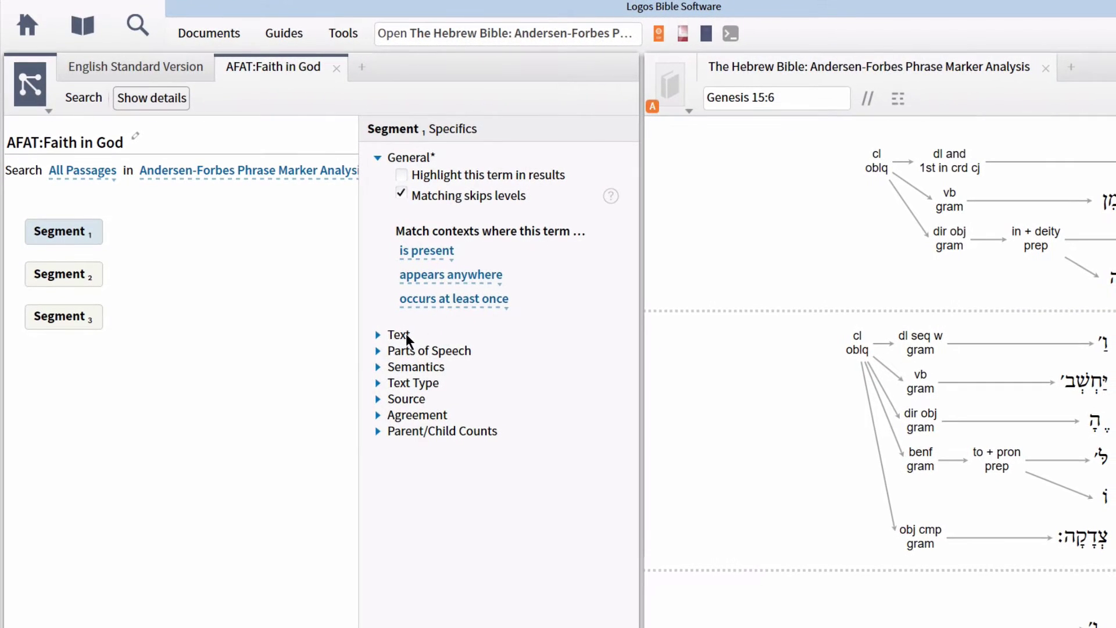
{"action": "left_click", "coordinate": [398, 335]}
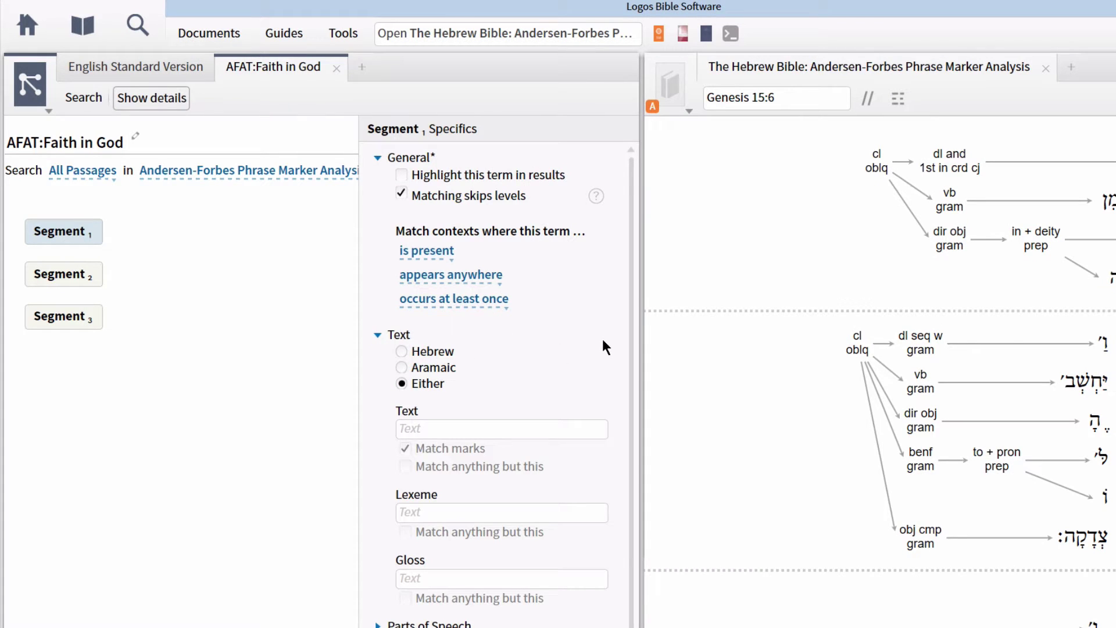
{"action": "scroll", "coordinate": [602, 343], "scroll_direction": "down", "scroll_amount": 1}
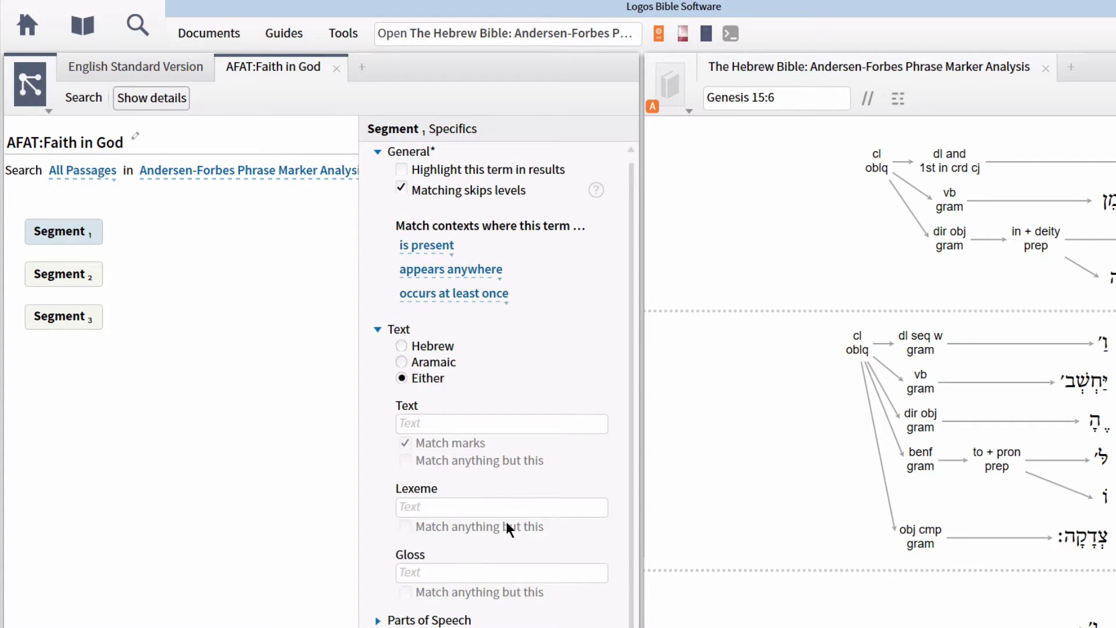
{"action": "left_click", "coordinate": [475, 508]}
{"action": "type", "text": "h:aman"}
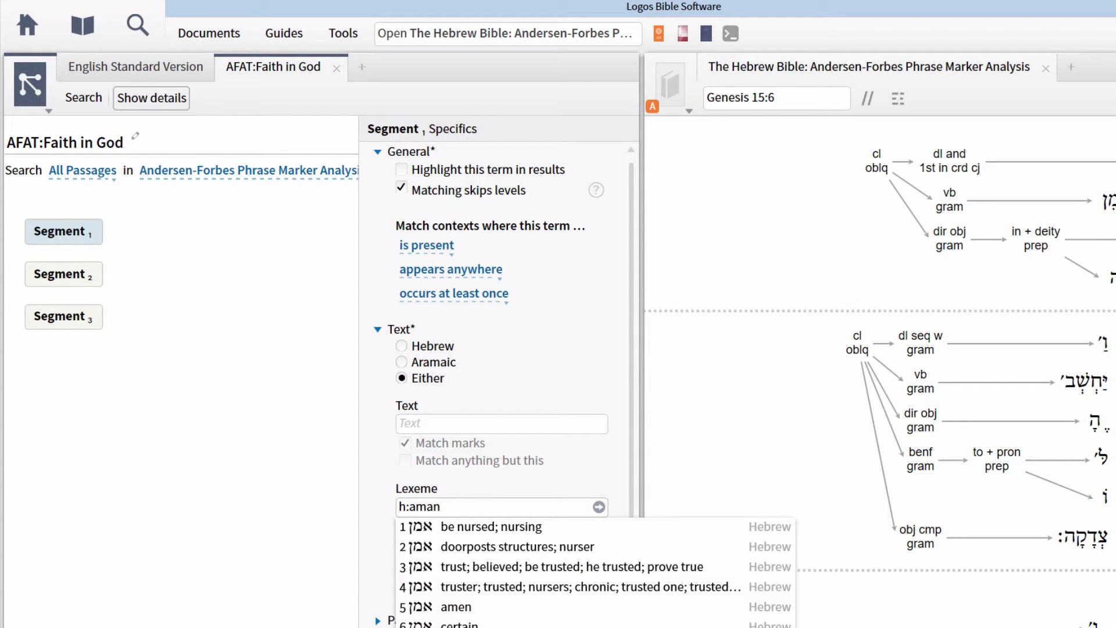
{"action": "left_click", "coordinate": [469, 567]}
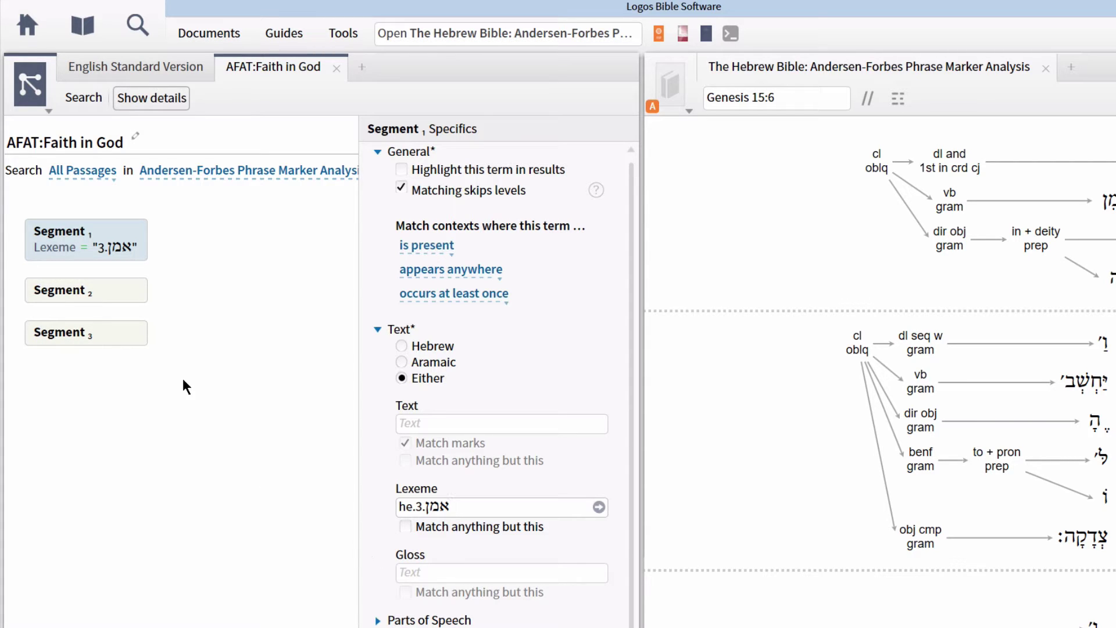
Set Segment 2's lexeme to ב via h:b
{"action": "left_click", "coordinate": [121, 293]}
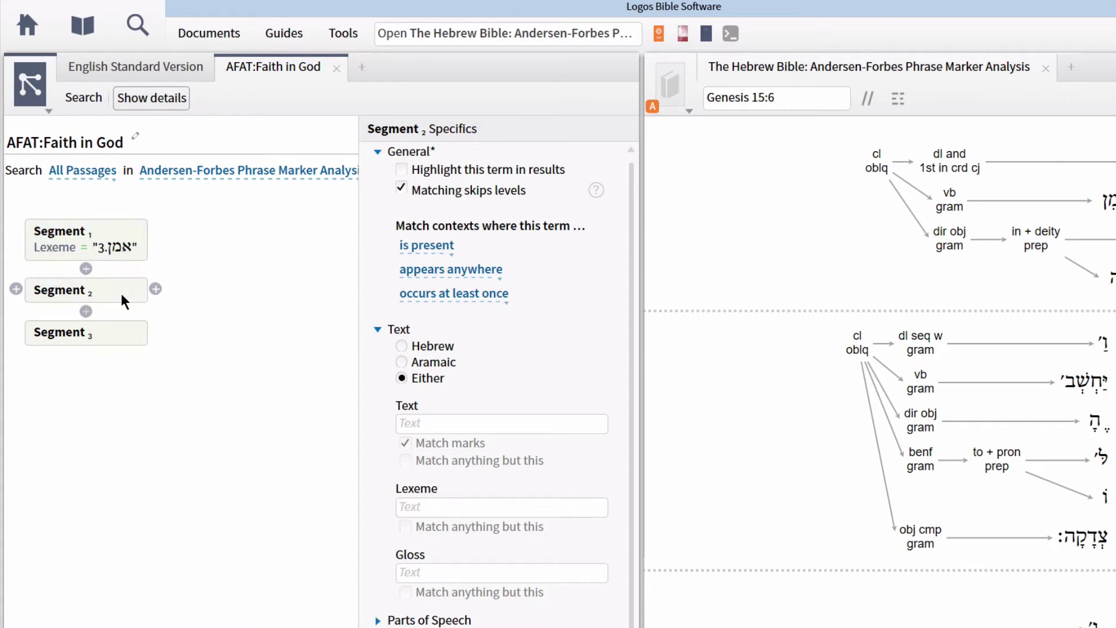
{"action": "left_click", "coordinate": [499, 503]}
{"action": "type", "text": "h"}
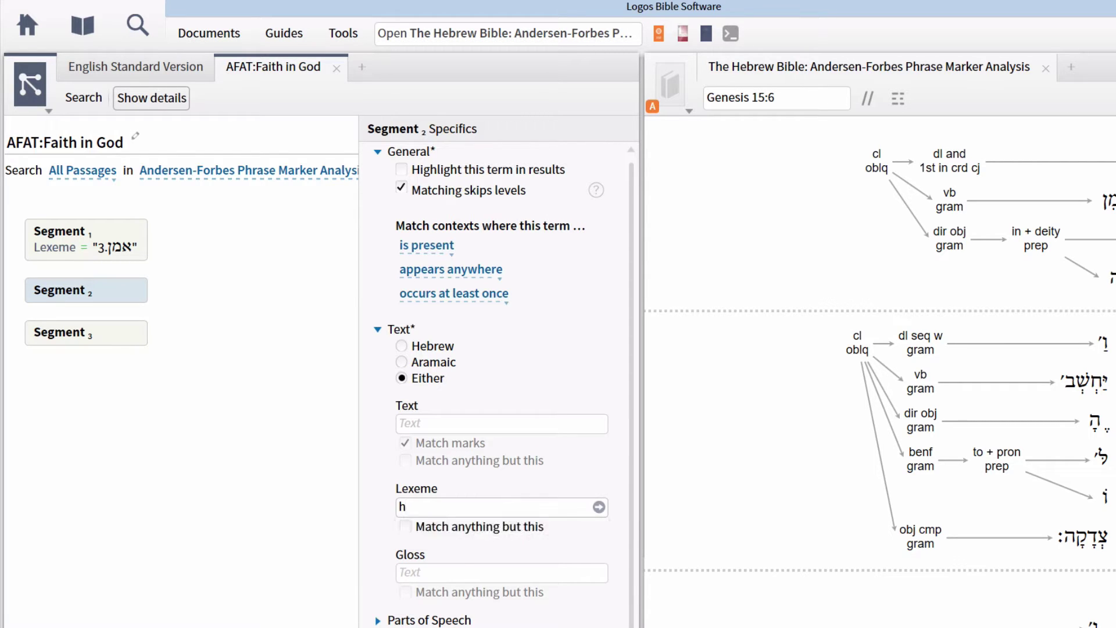
{"action": "type", "text": ":b"}
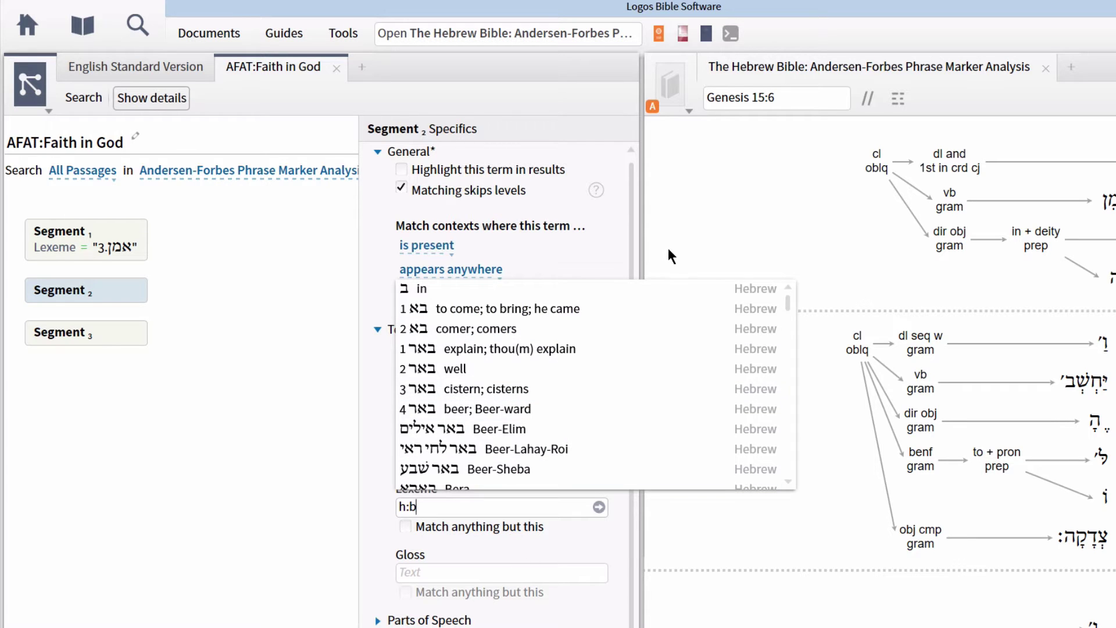
{"action": "left_click", "coordinate": [625, 289]}
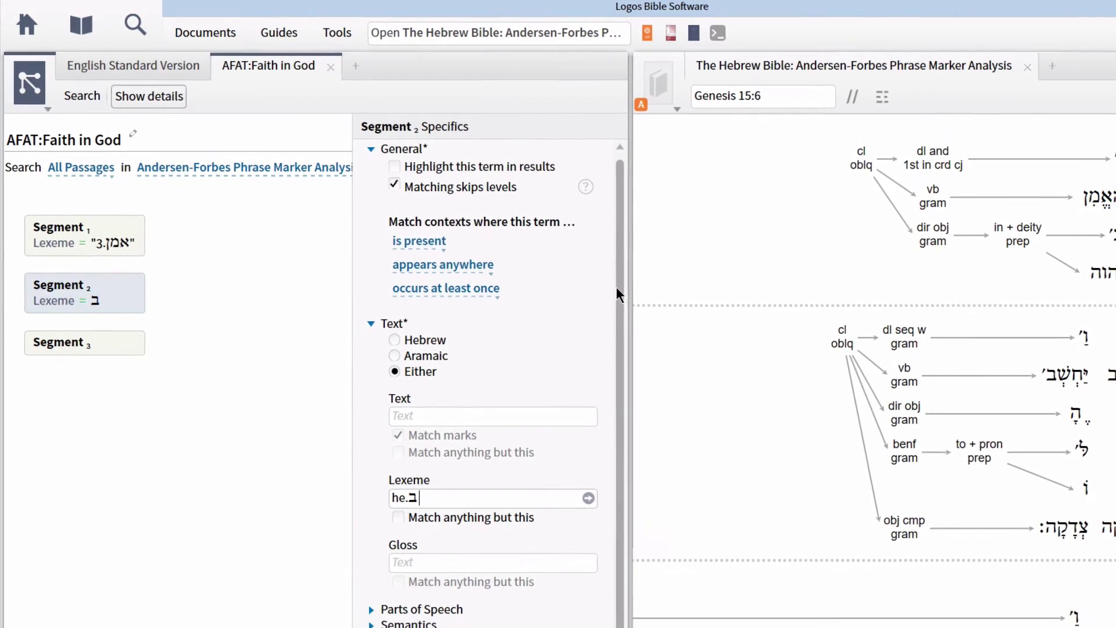
Set Segment 3's lexeme to יהוה (Yahweh) via h:yhwh
{"action": "left_click", "coordinate": [128, 343]}
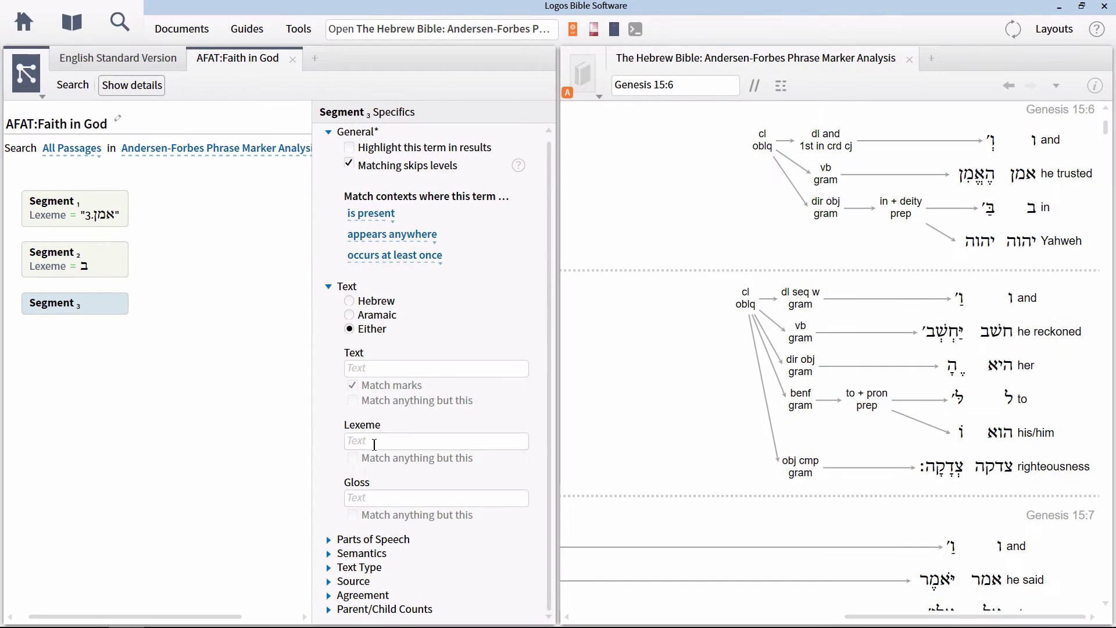
{"action": "left_click", "coordinate": [391, 462]}
{"action": "type", "text": "h:yhwh"}
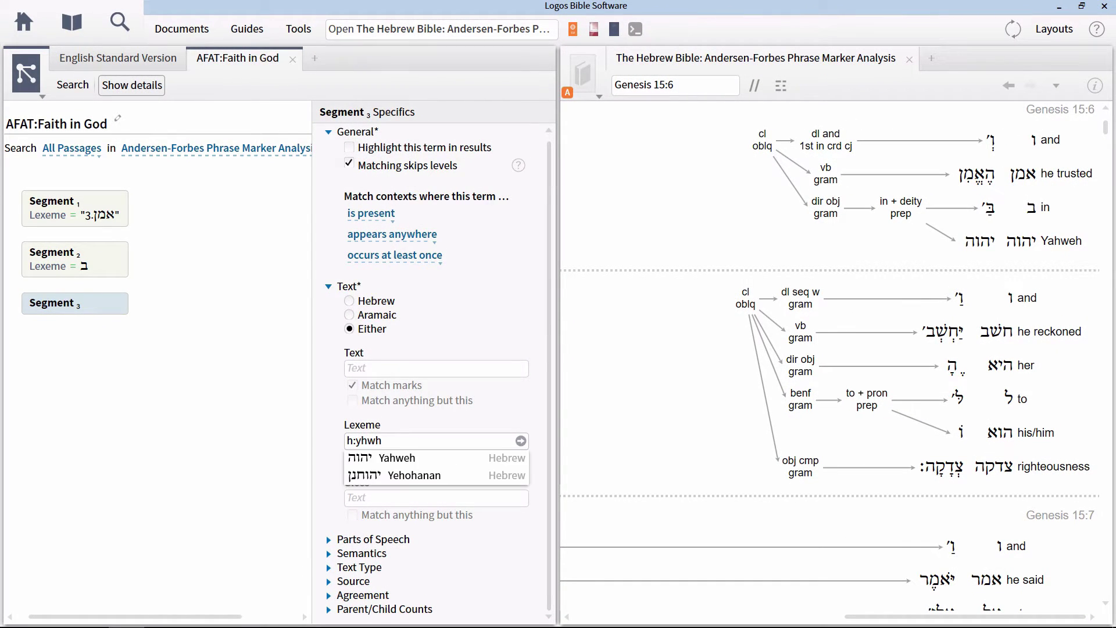
{"action": "key", "text": "Down"}
{"action": "key", "text": "Return"}
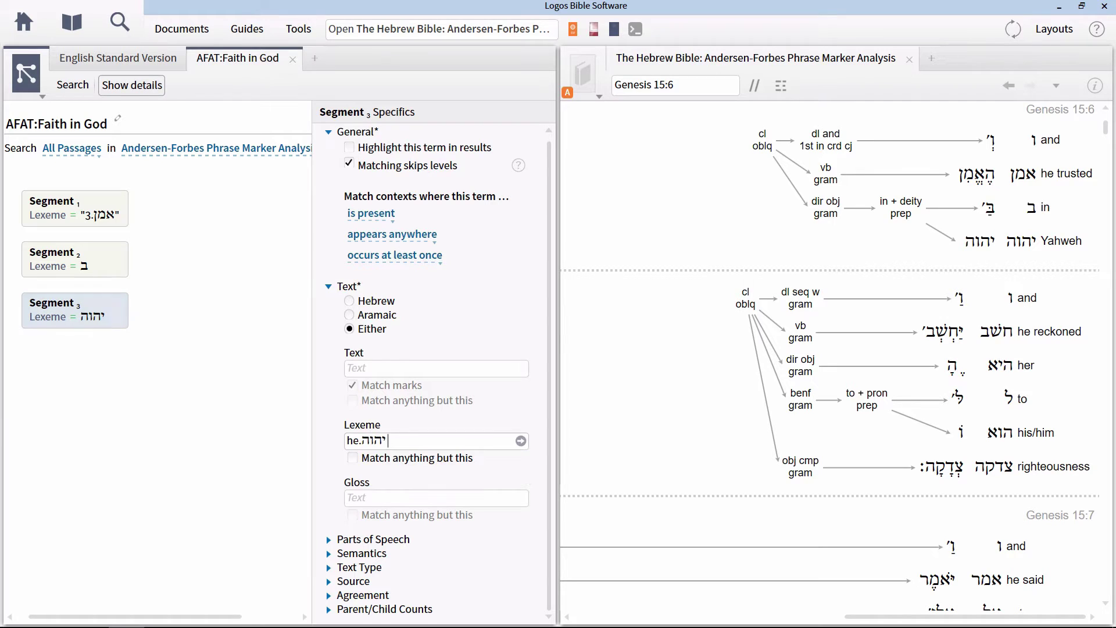
Run the AFAT:Faith in God search, getting 5 results starting at Gen 15:6
{"action": "left_click", "coordinate": [207, 451]}
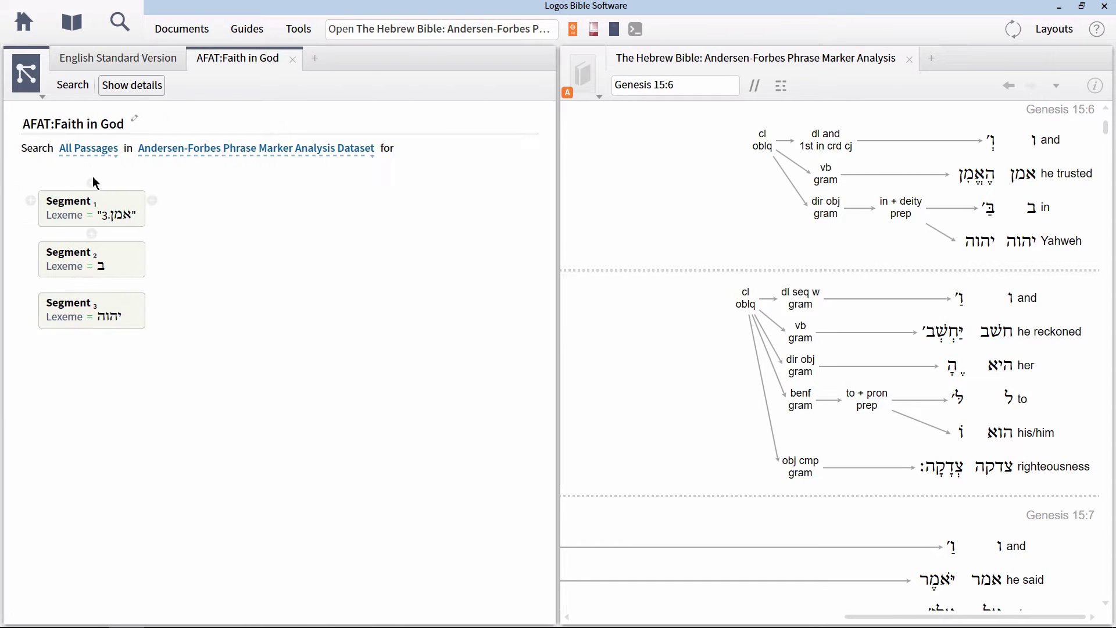
{"action": "left_click", "coordinate": [79, 92]}
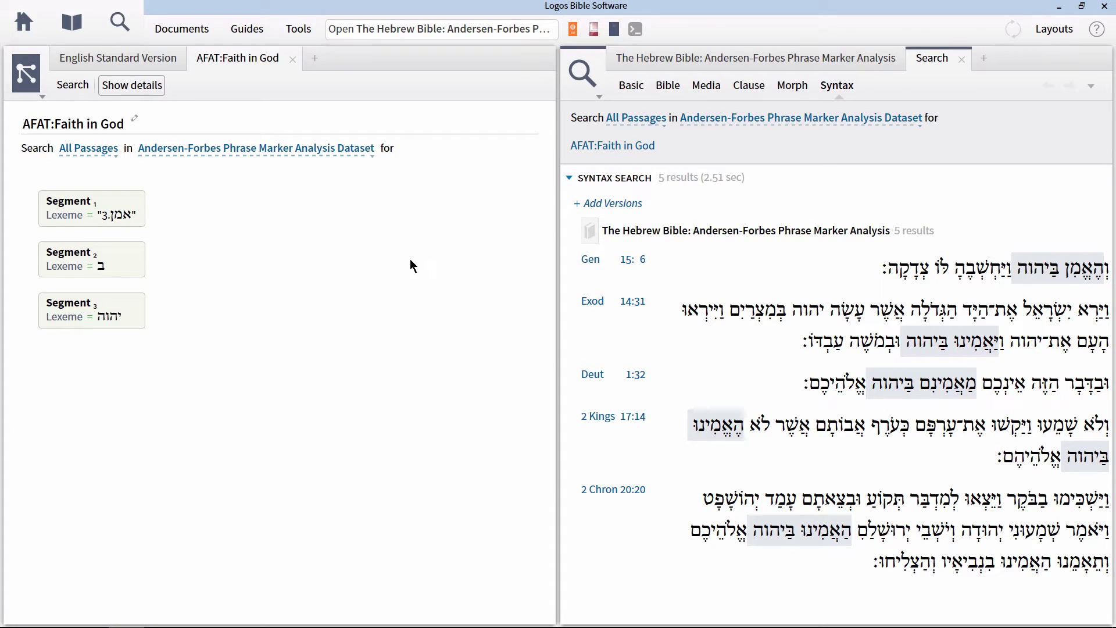
Add אלהים (God) as a second lexeme to Segment 3 and rerun for 6 results
{"action": "left_click", "coordinate": [106, 309]}
{"action": "double_click", "coordinate": [105, 309]}
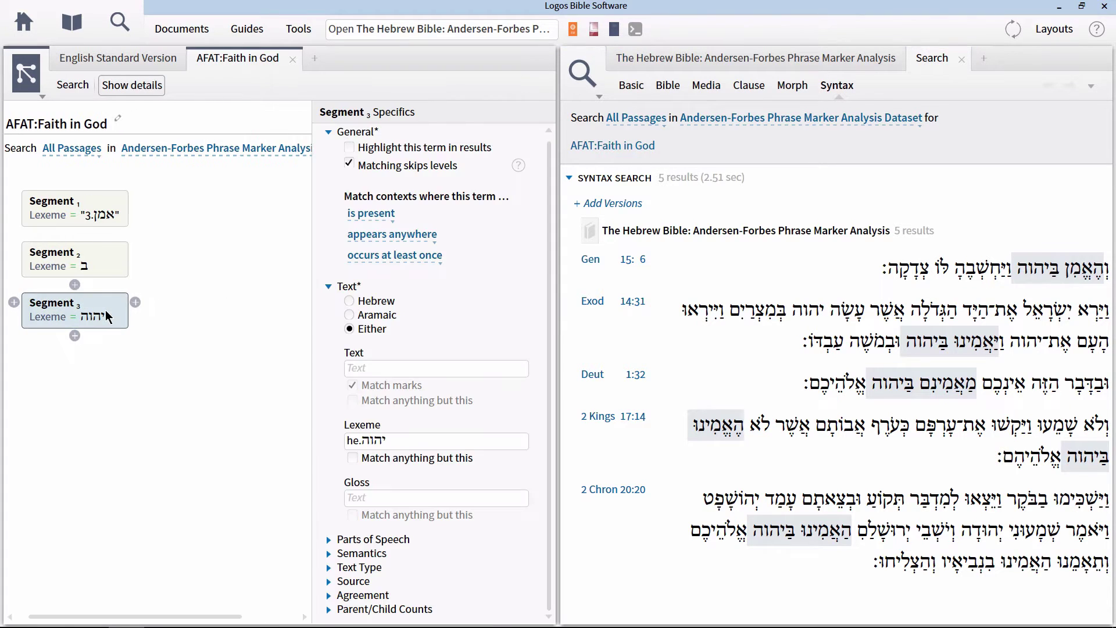
{"action": "left_click", "coordinate": [428, 437]}
{"action": "left_click", "coordinate": [427, 438]}
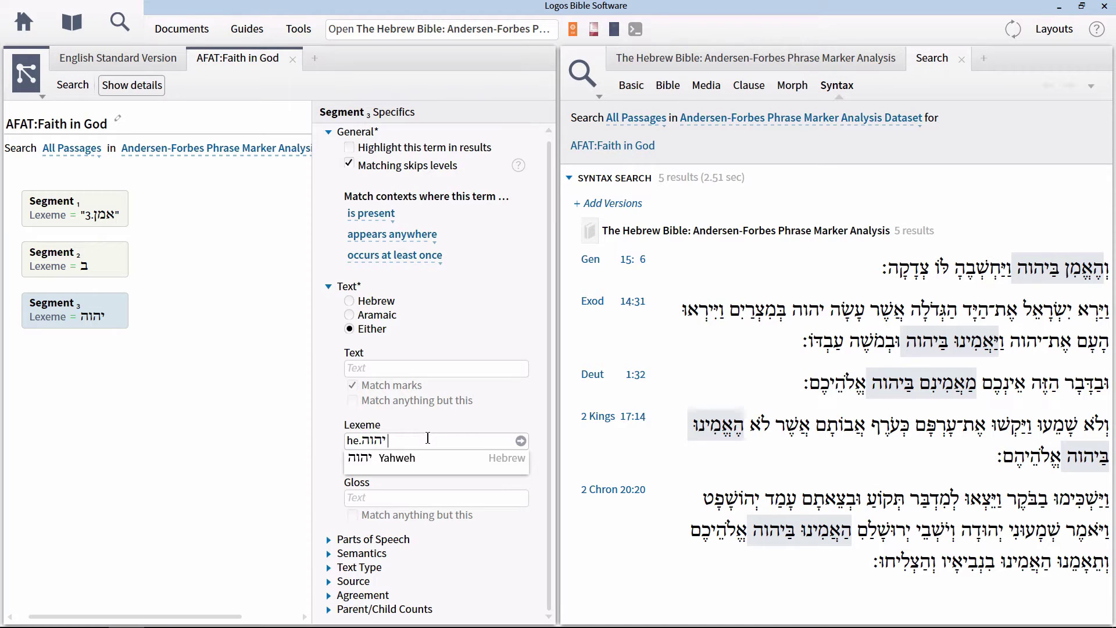
{"action": "type", "text": "h"}
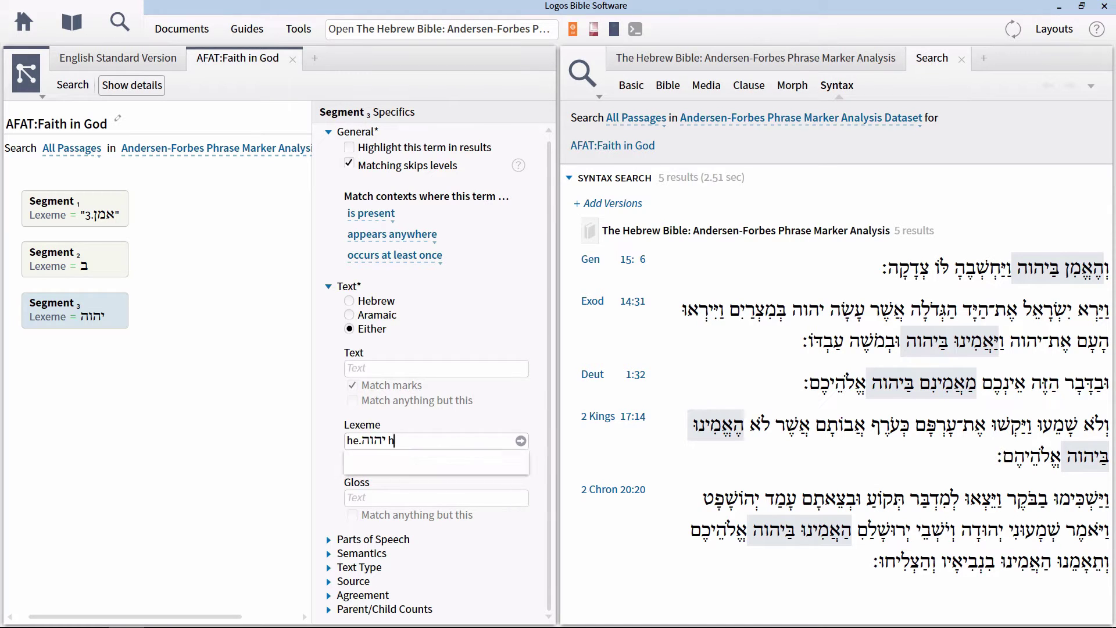
{"action": "type", "text": ":elohim"}
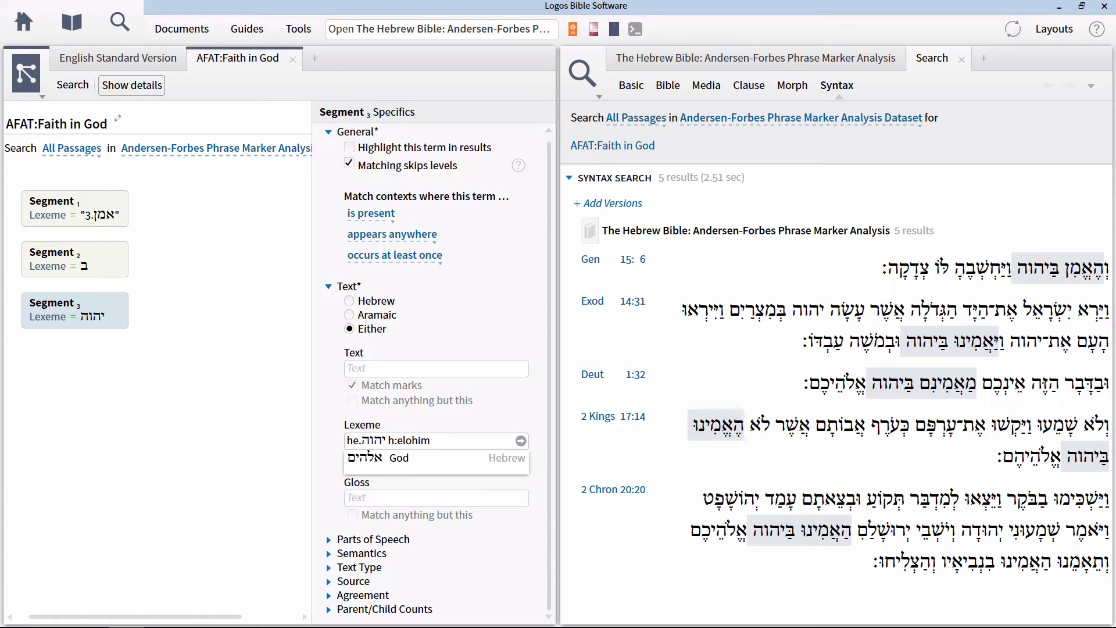
{"action": "key", "text": "Down"}
{"action": "key", "text": "Return"}
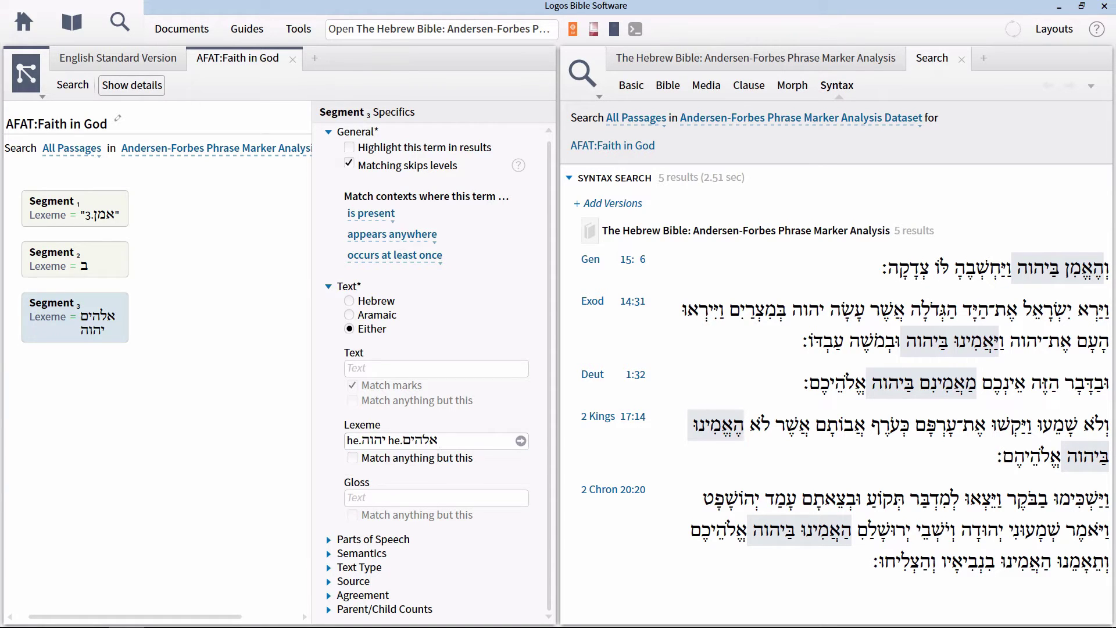
{"action": "left_click", "coordinate": [189, 280]}
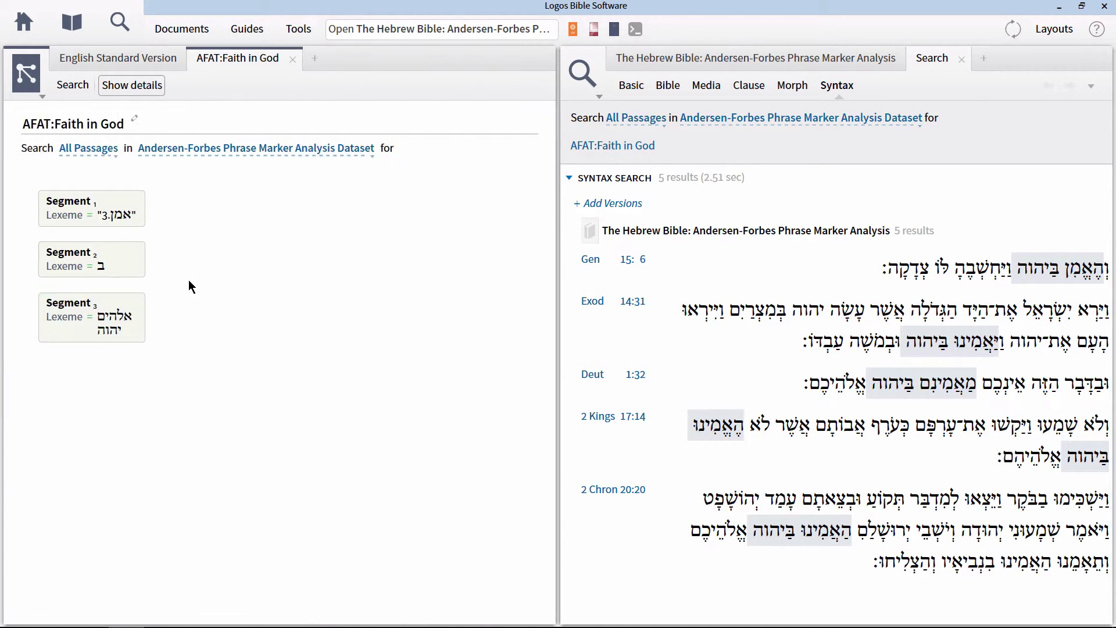
{"action": "left_click", "coordinate": [76, 92]}
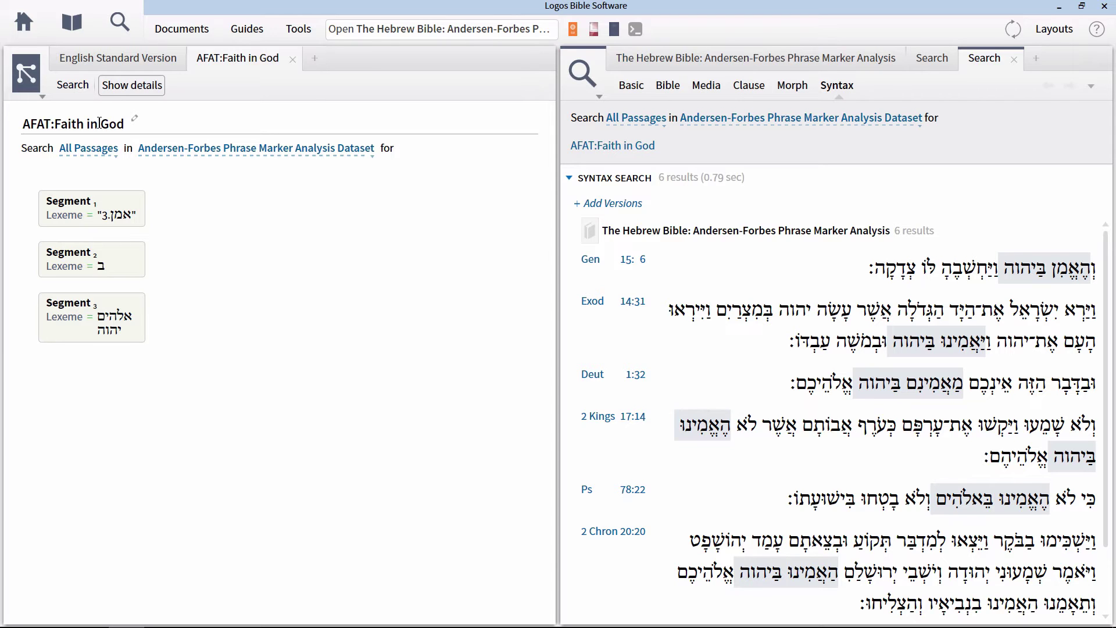
Insert an Anything term after Segment 1 and rerun, returning 4,174 results
{"action": "mouse_move", "coordinate": [112, 200]}
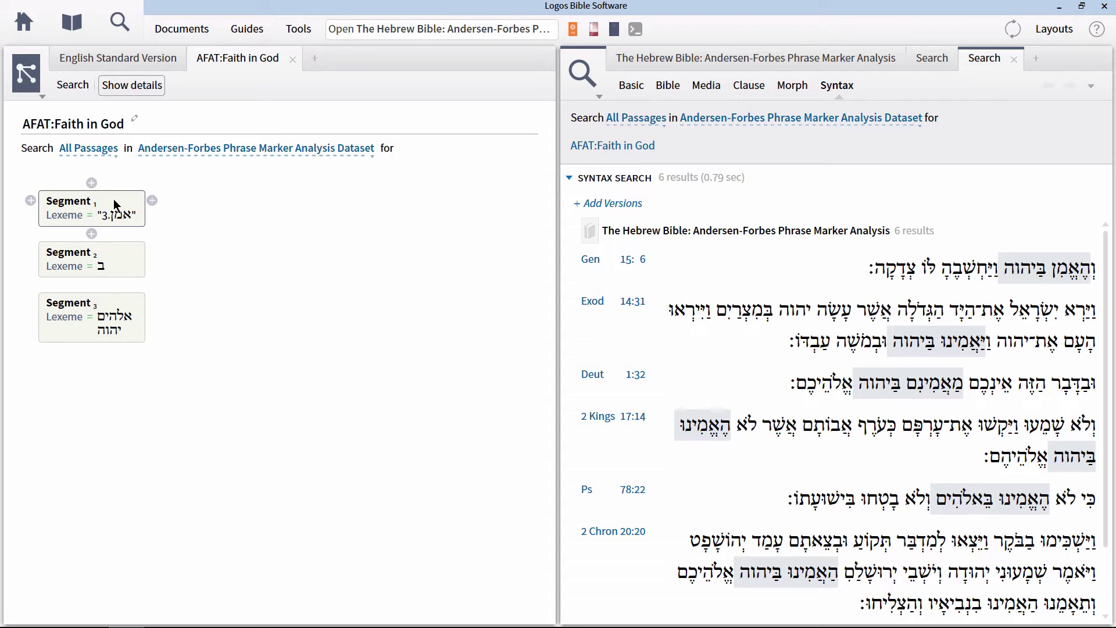
{"action": "left_click", "coordinate": [91, 233]}
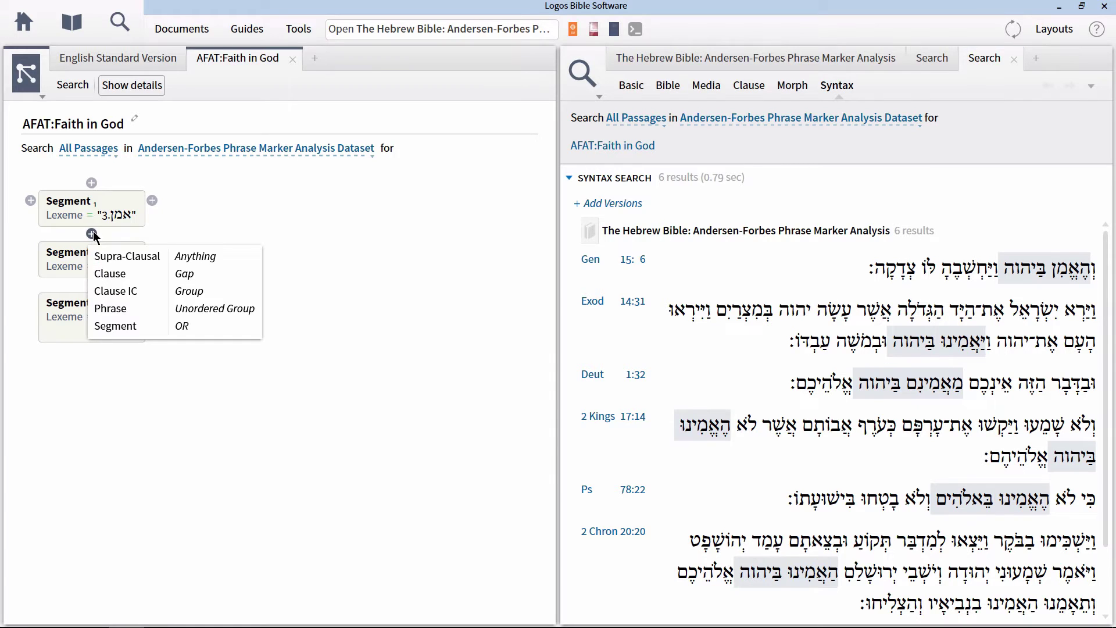
{"action": "left_click", "coordinate": [190, 257]}
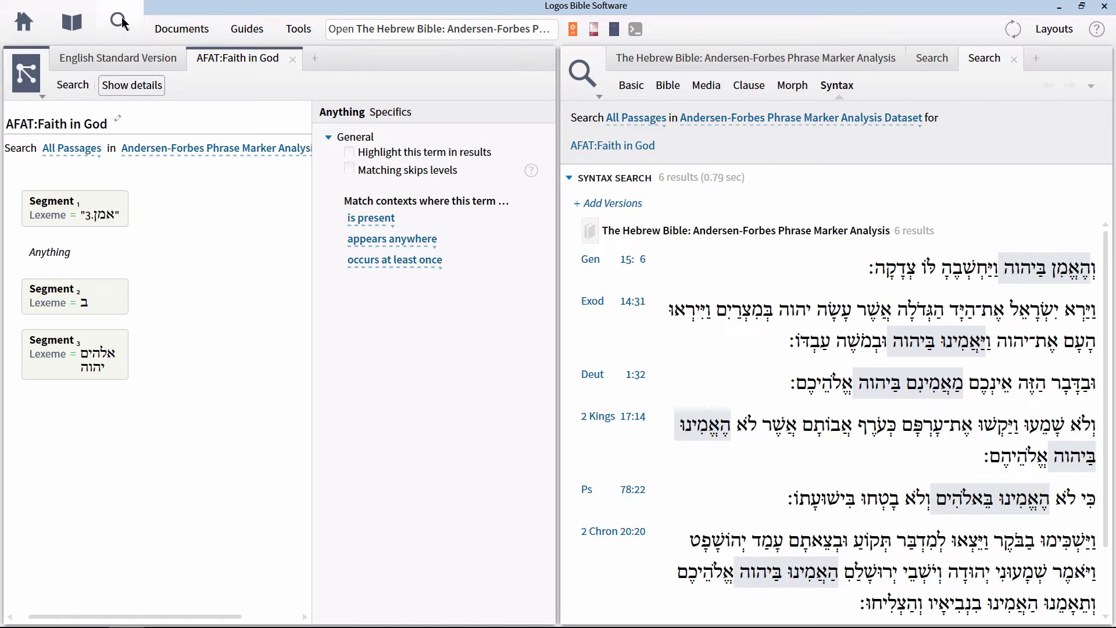
{"action": "left_click", "coordinate": [74, 85]}
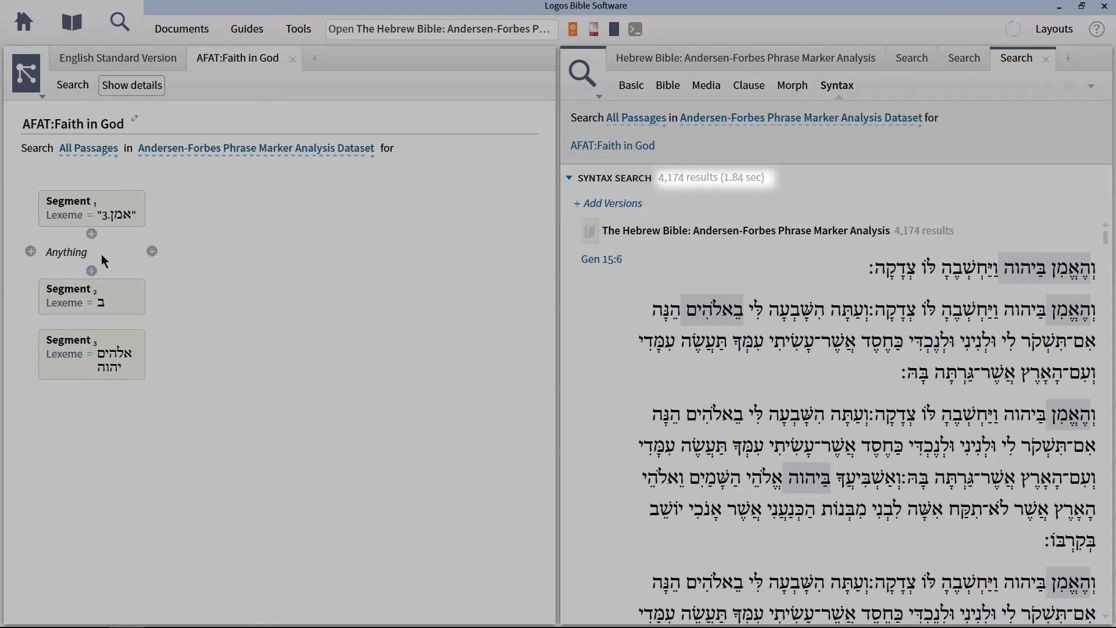
Set the Anything term to Repeats with a range of 0 to 4
{"action": "left_click", "coordinate": [101, 253]}
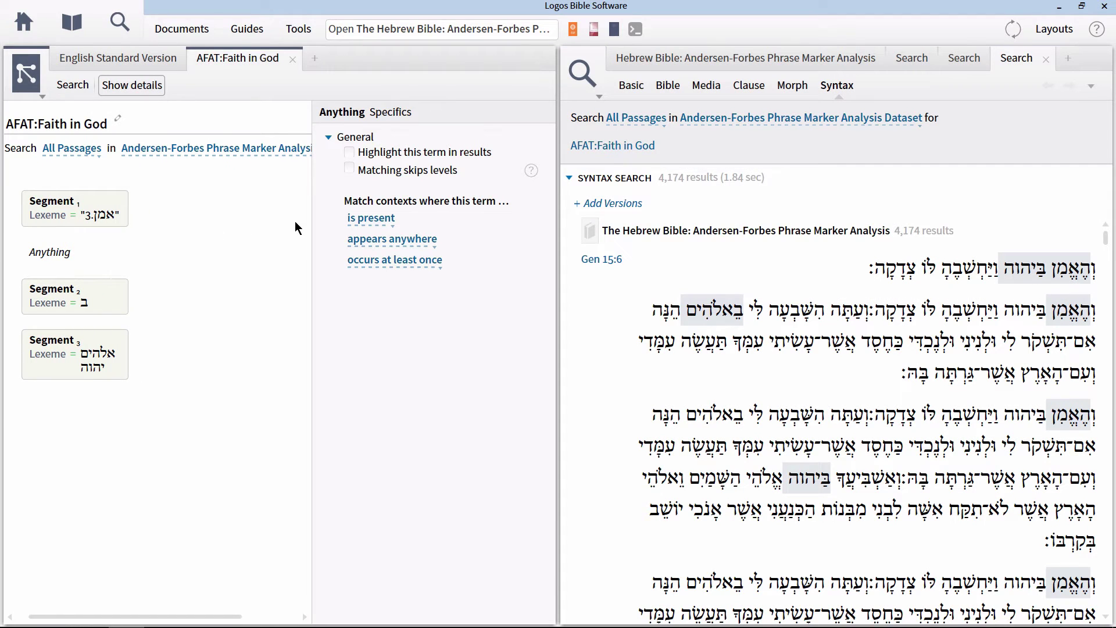
{"action": "left_click", "coordinate": [397, 261]}
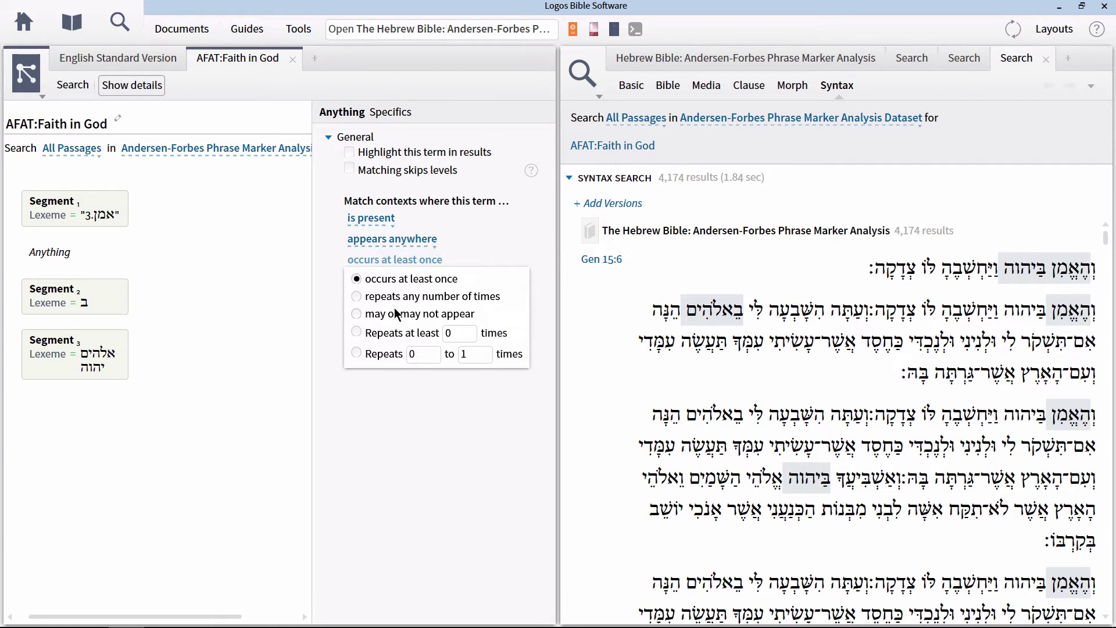
{"action": "left_click", "coordinate": [356, 354]}
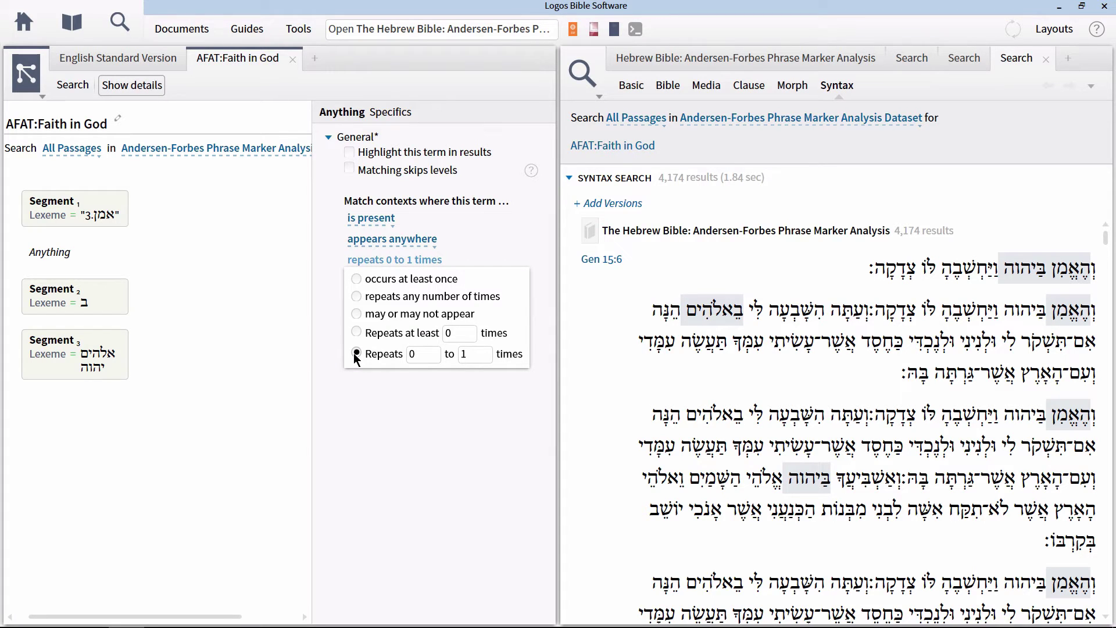
{"action": "double_click", "coordinate": [465, 353]}
{"action": "type", "text": "4"}
{"action": "left_click", "coordinate": [227, 329]}
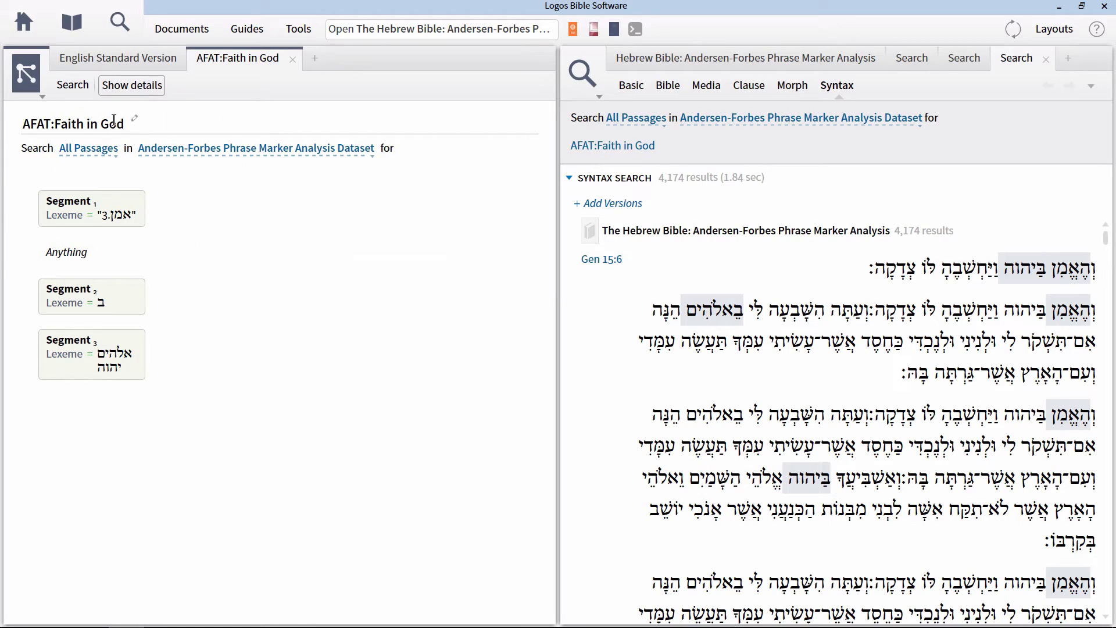
Rerun the search with the 0–4 Anything limit, yielding 7 results including Jonah 3:5
{"action": "left_click", "coordinate": [71, 86]}
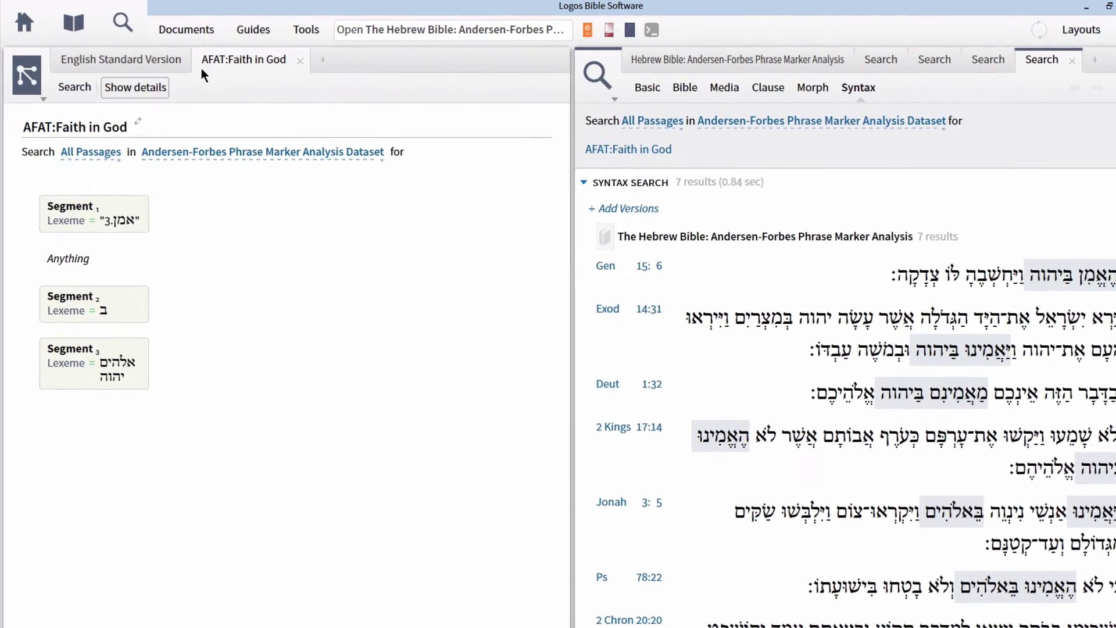
Move the ESV to Genesis 15:13
{"action": "left_click", "coordinate": [144, 56]}
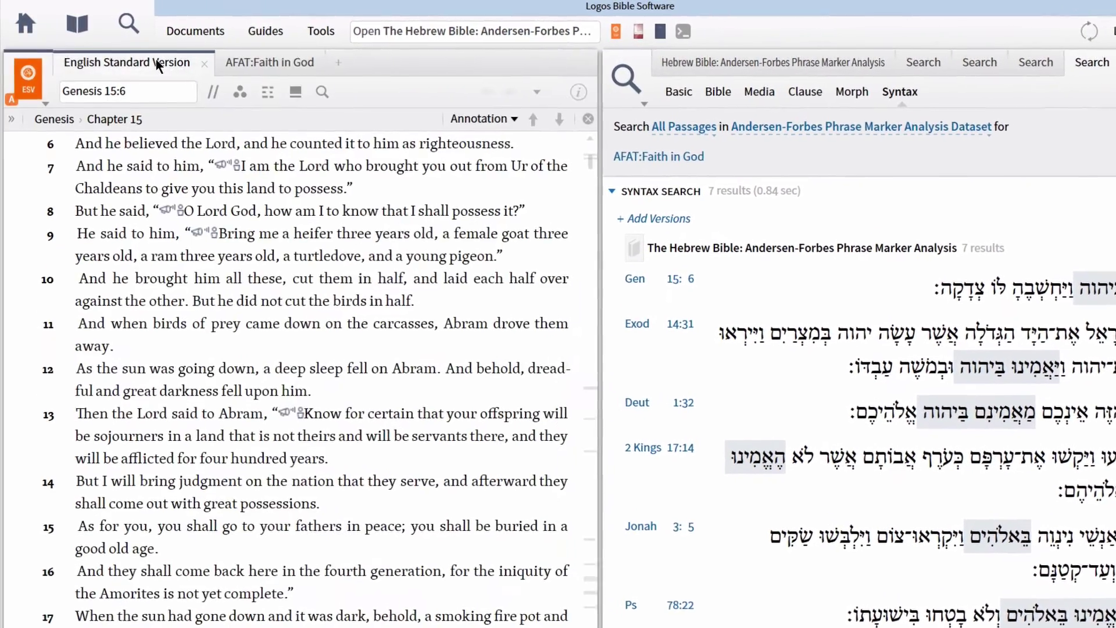
{"action": "left_click", "coordinate": [139, 91]}
{"action": "type", "text": "gen 15:13"}
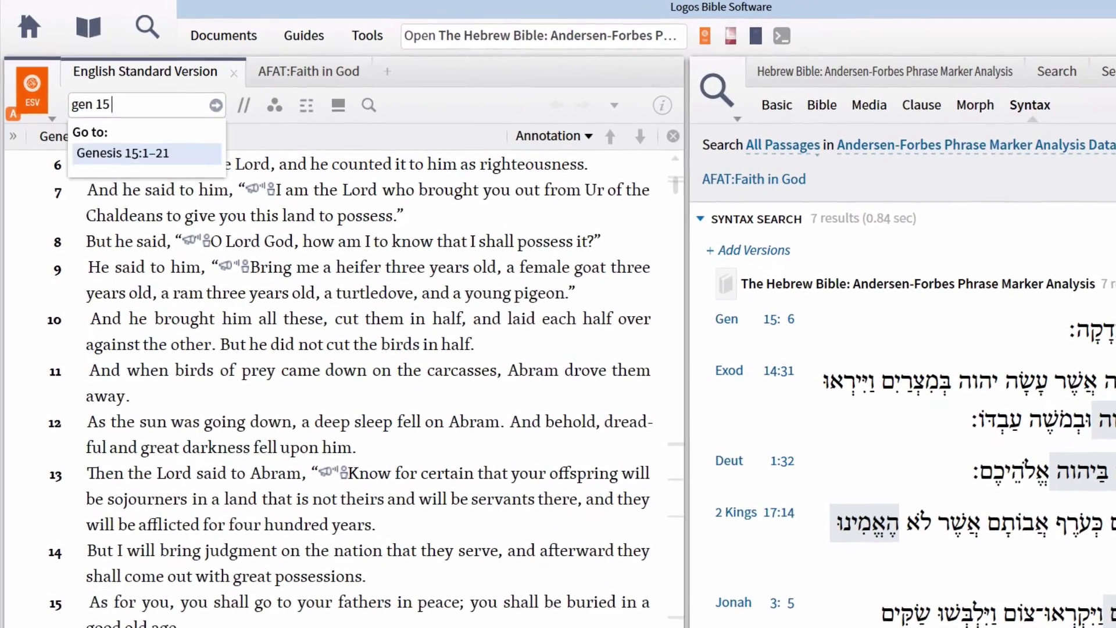
{"action": "key", "text": "Return"}
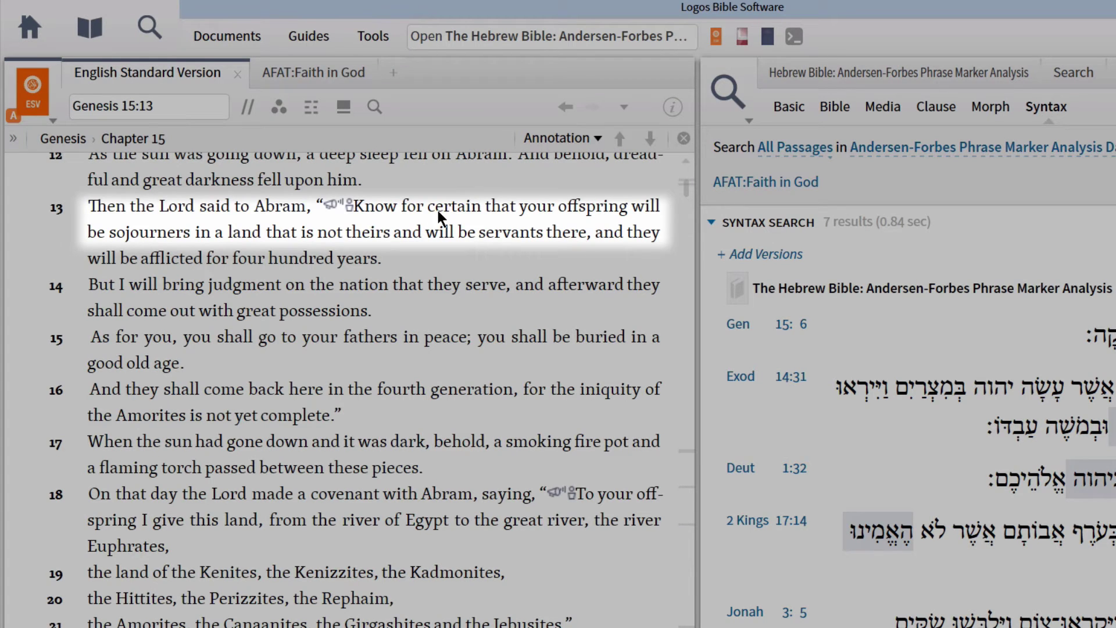
Display the Andersen-Forbes phrase-marker diagram for Genesis 15:13
{"action": "left_click", "coordinate": [848, 71]}
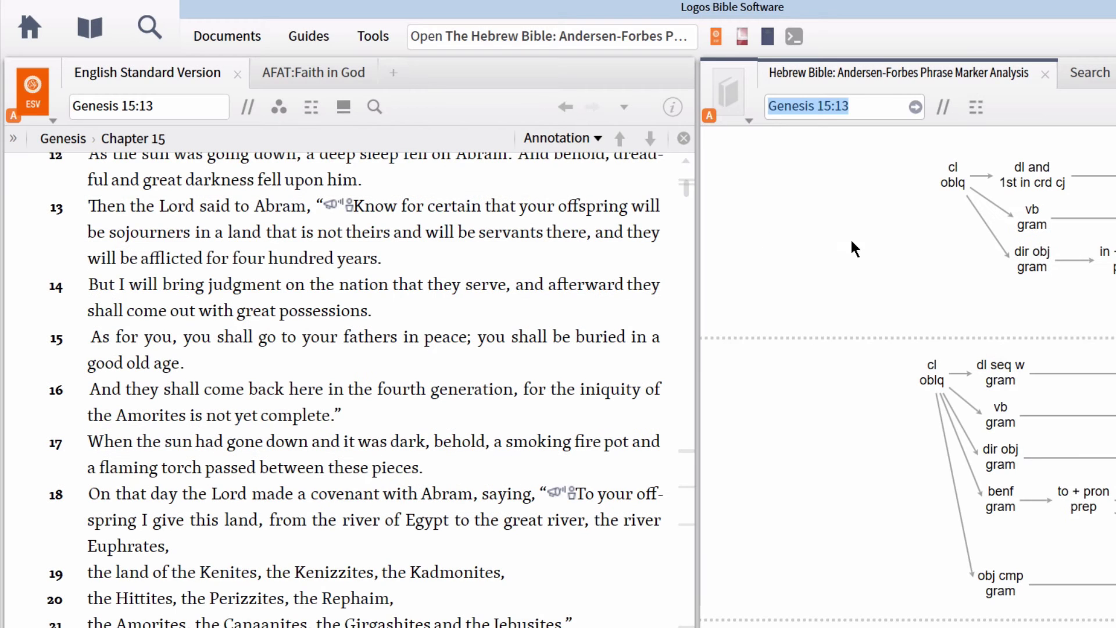
{"action": "scroll", "coordinate": [330, 245], "scroll_direction": "down", "scroll_amount": 2}
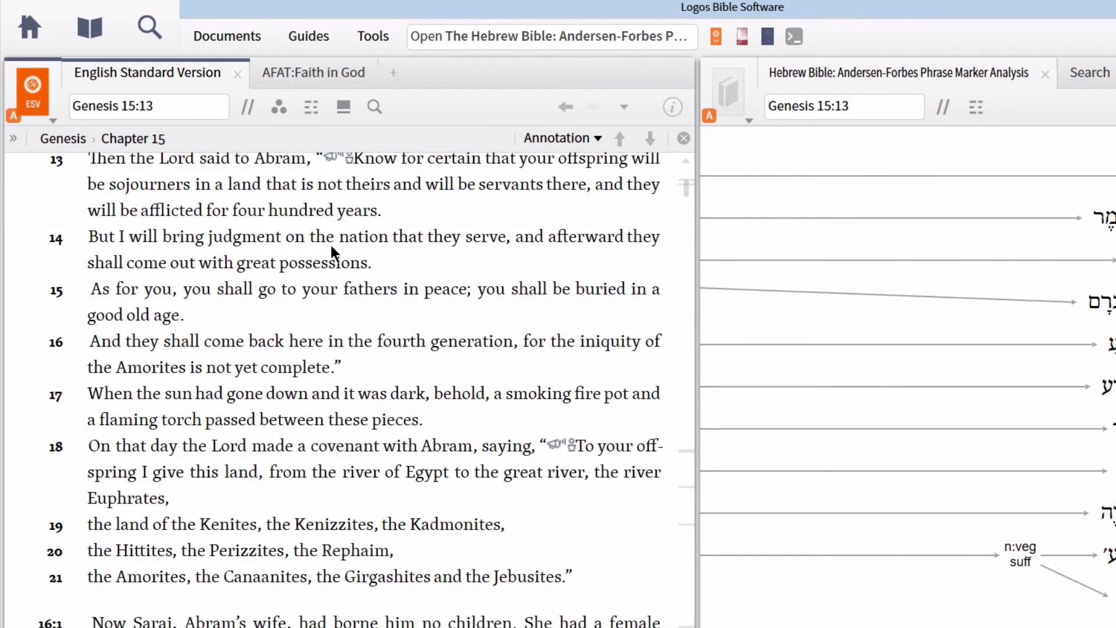
{"action": "scroll", "coordinate": [330, 243], "scroll_direction": "up", "scroll_amount": 2}
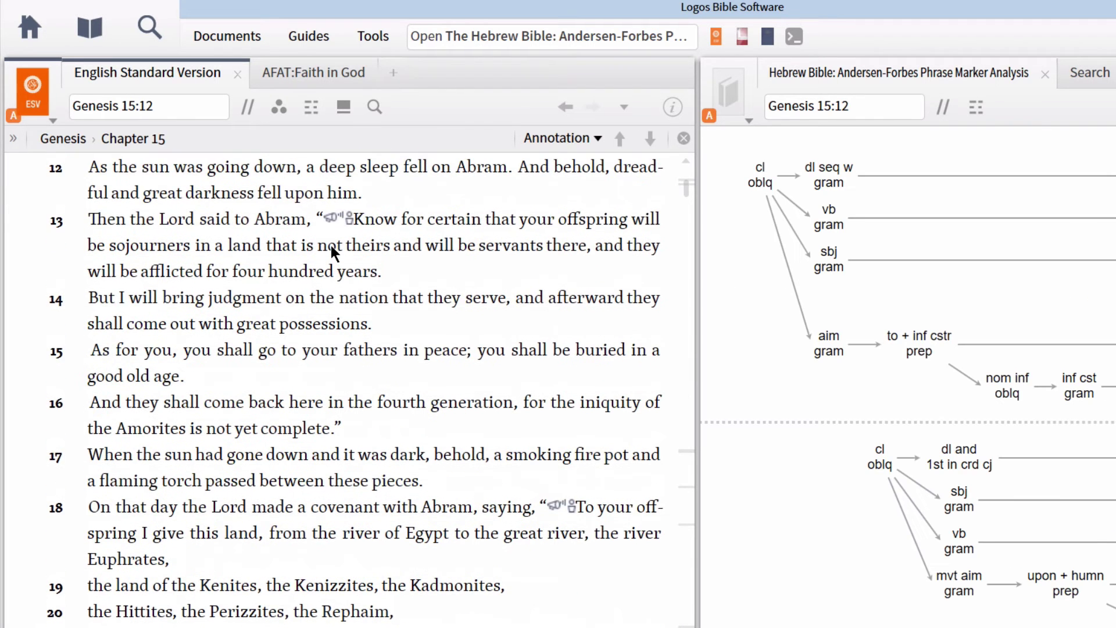
{"action": "scroll", "coordinate": [330, 245], "scroll_direction": "down", "scroll_amount": 1}
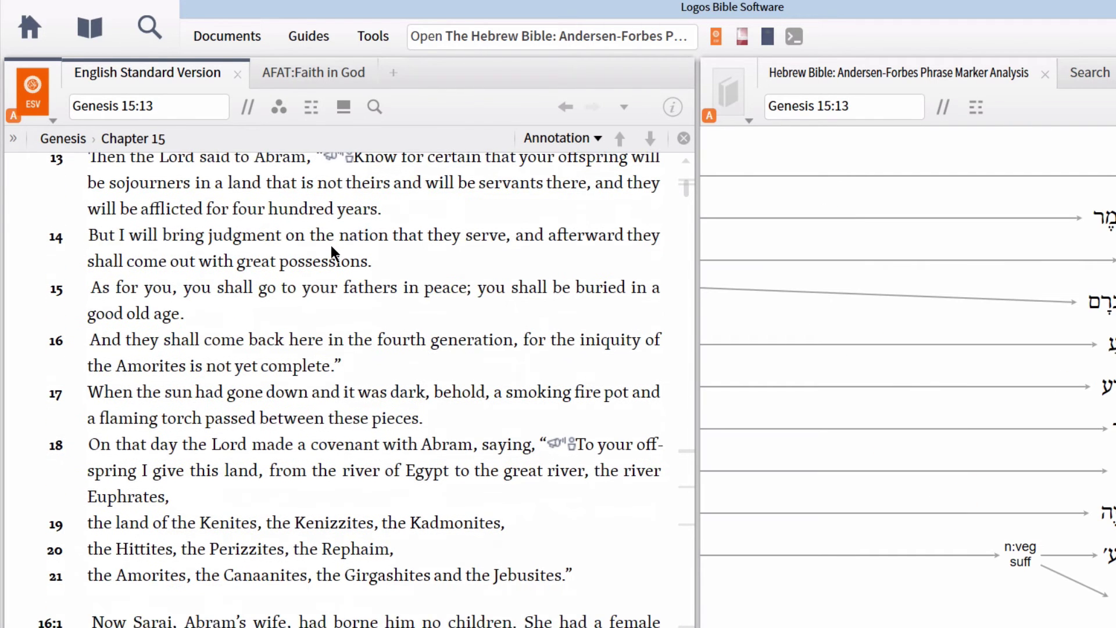
Create a new syntax search containing two Segment terms, one below the other
{"action": "left_click", "coordinate": [238, 38]}
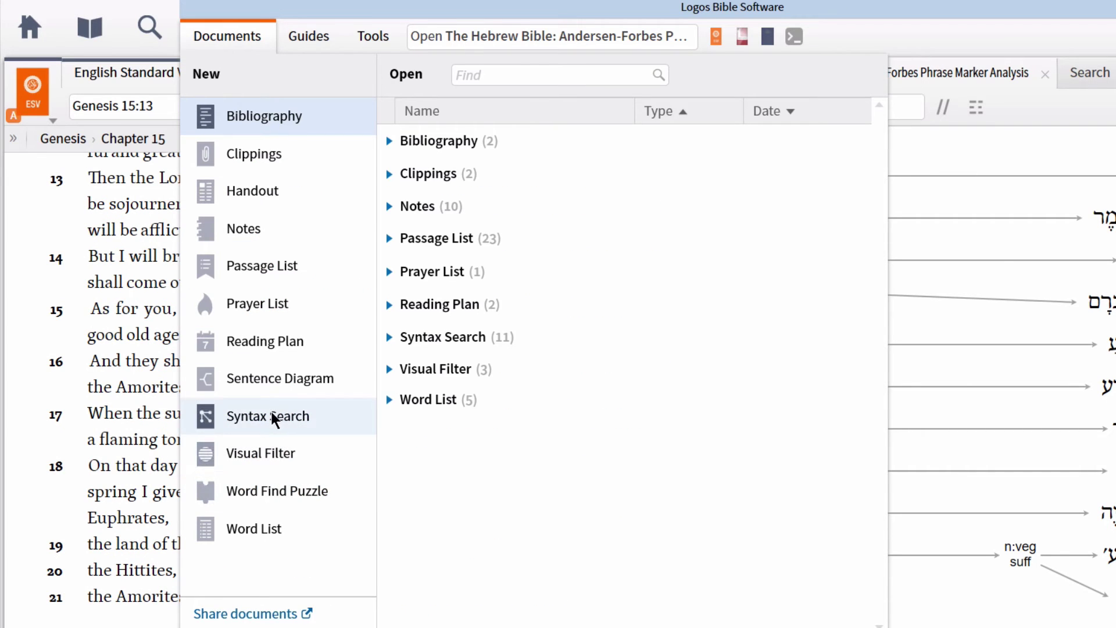
{"action": "left_click_drag", "start_coordinate": [274, 416], "coordinate": [489, 443]}
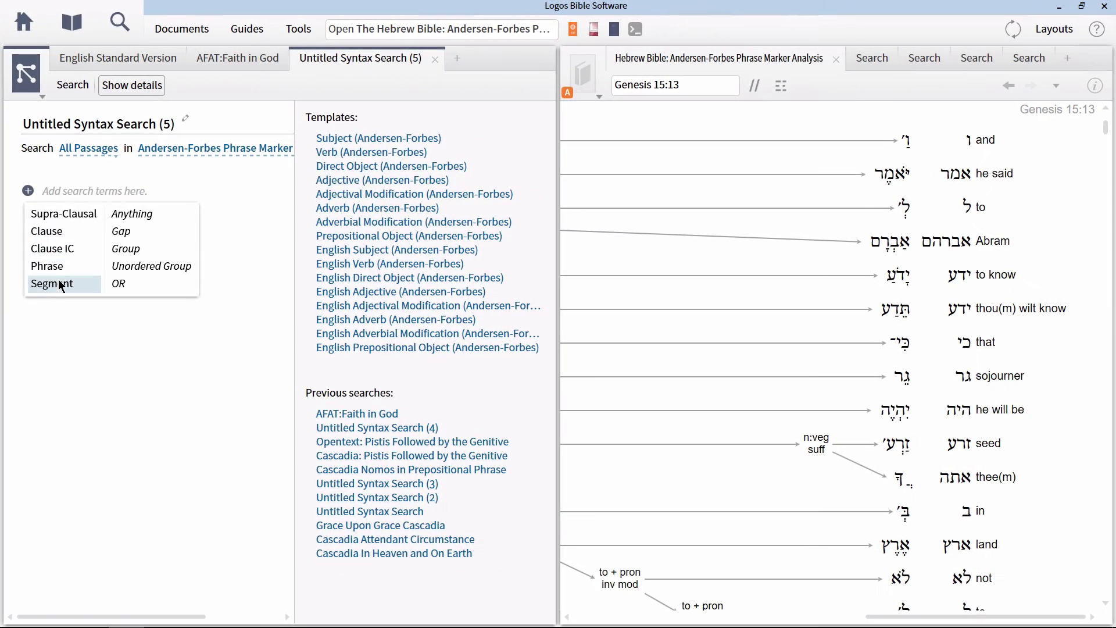
{"action": "left_click", "coordinate": [63, 297]}
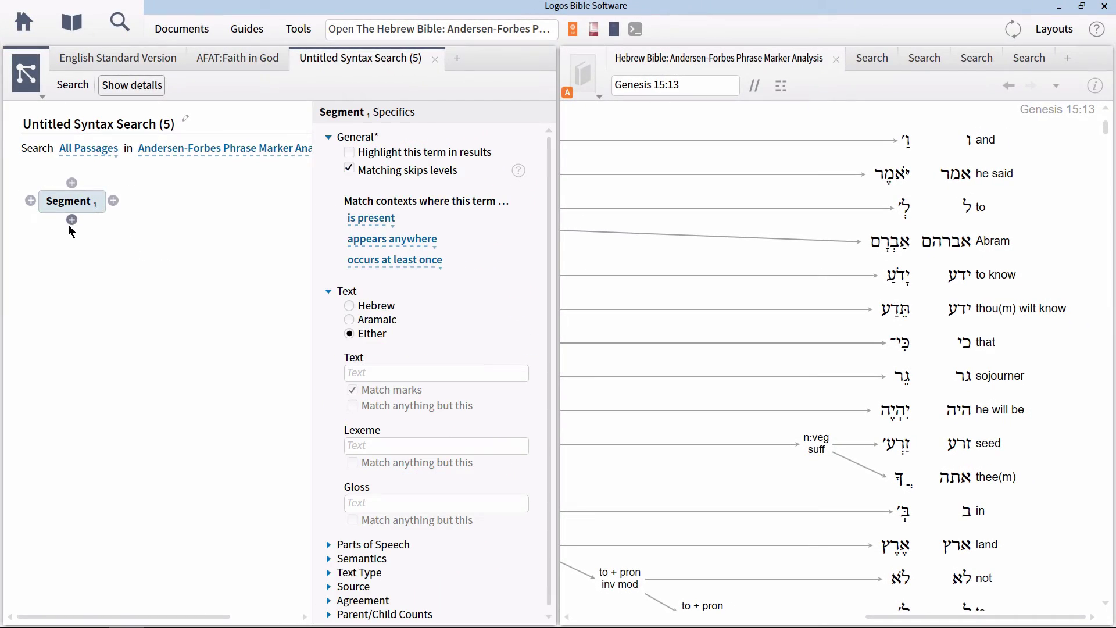
{"action": "left_click", "coordinate": [72, 219]}
{"action": "left_click", "coordinate": [96, 317]}
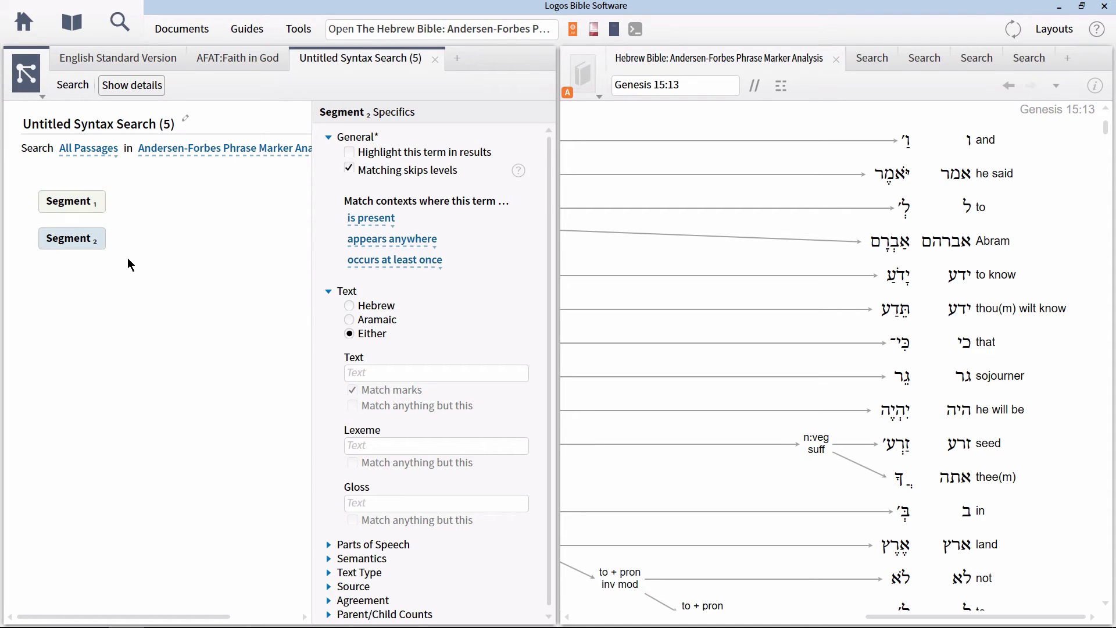
Set Segment 1's morph specification to @V??a, an infinitive absolute verb
{"action": "left_click", "coordinate": [95, 200]}
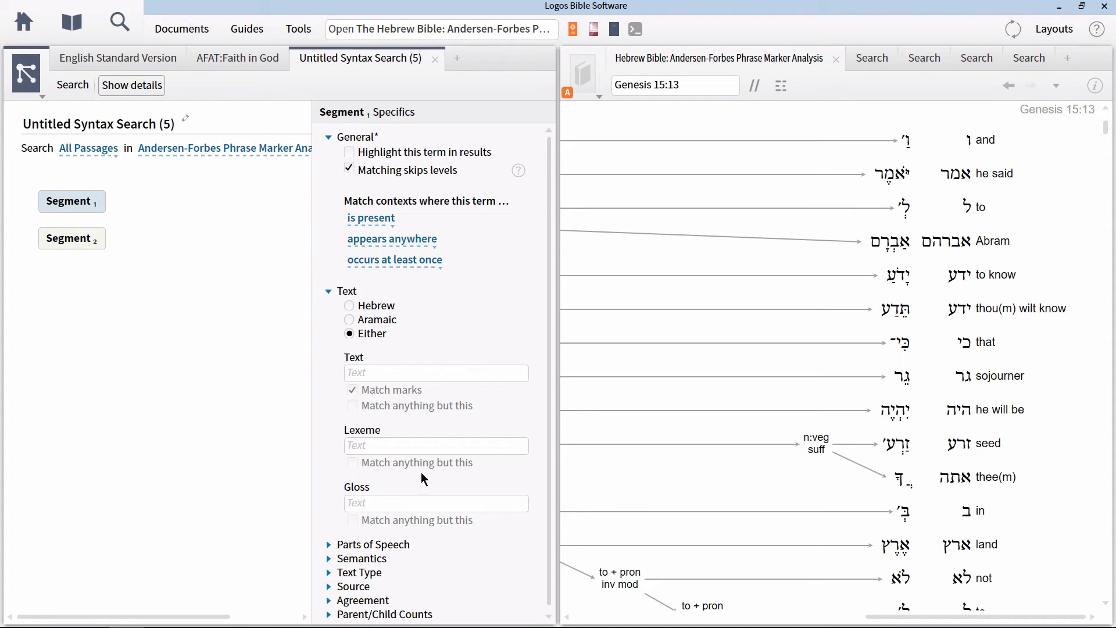
{"action": "left_click", "coordinate": [367, 545]}
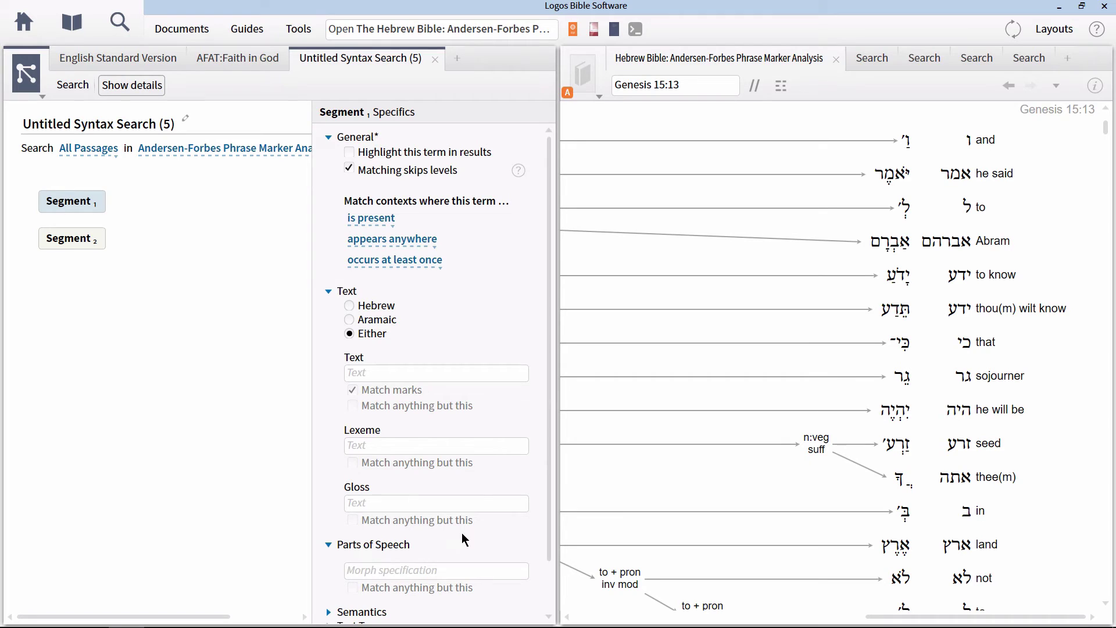
{"action": "left_click", "coordinate": [428, 567]}
{"action": "type", "text": "@"}
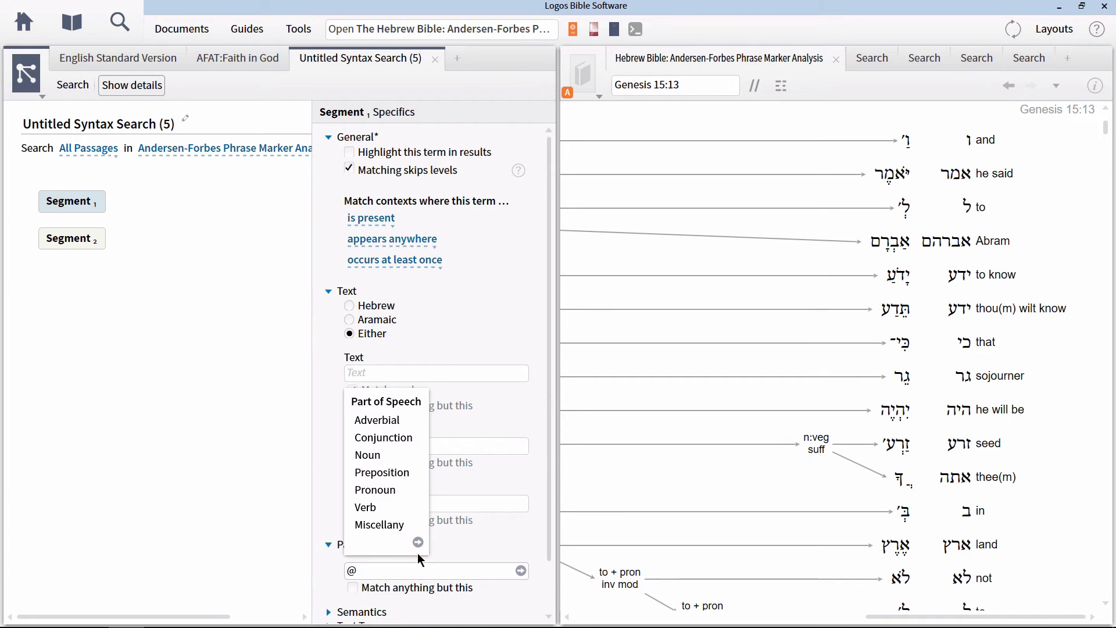
{"action": "left_click", "coordinate": [382, 508]}
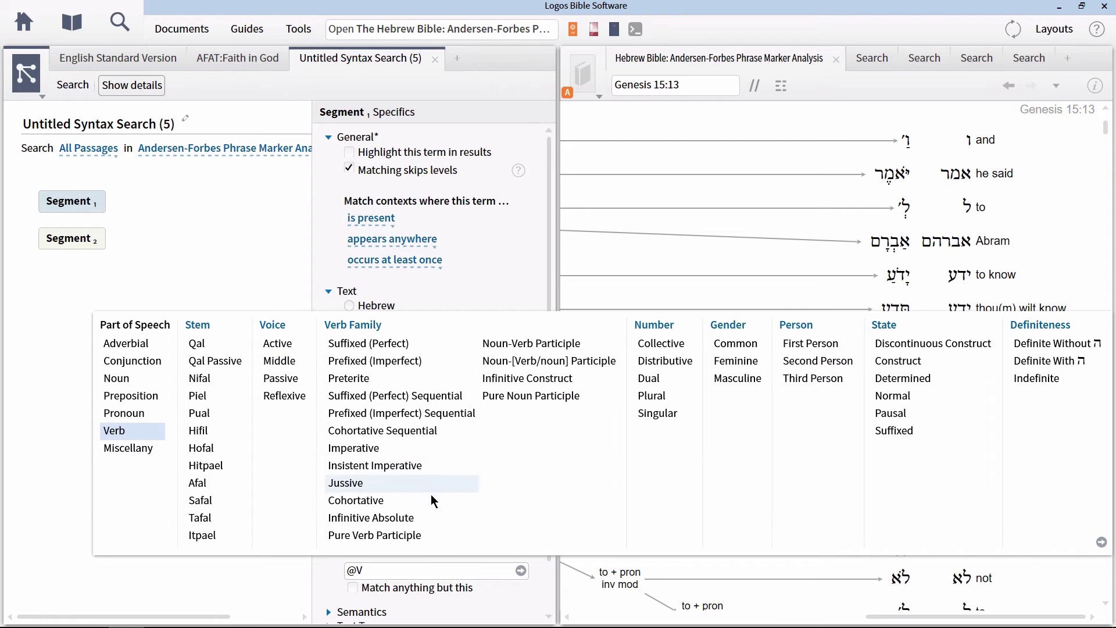
{"action": "left_click", "coordinate": [396, 518]}
{"action": "key", "text": "Return"}
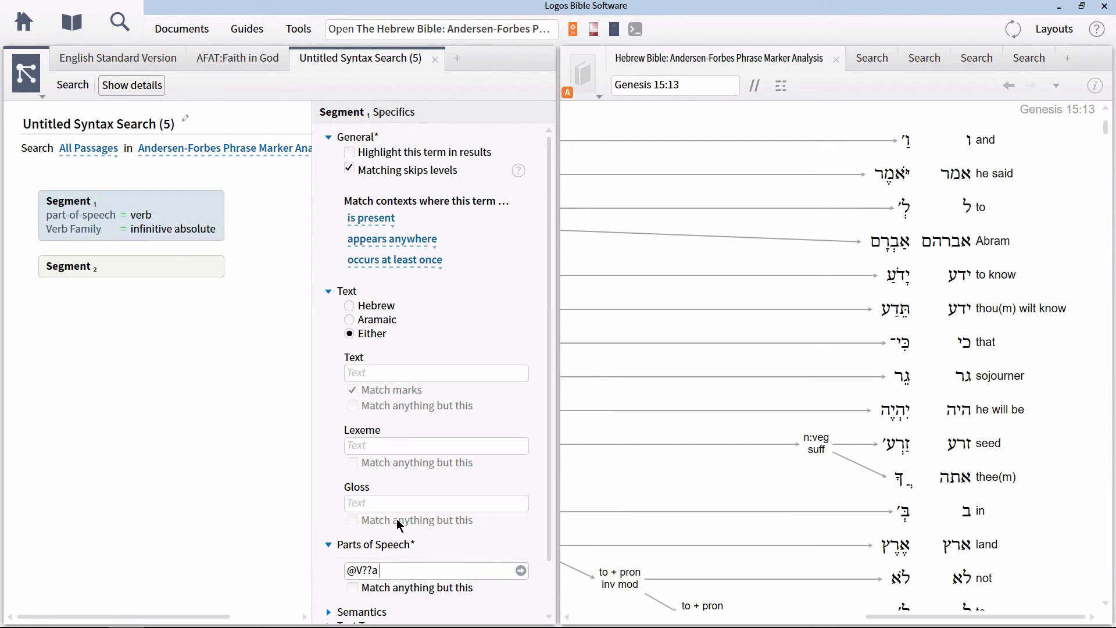
Restrict Segment 2's part of speech to verbs (@V)
{"action": "left_click", "coordinate": [195, 267]}
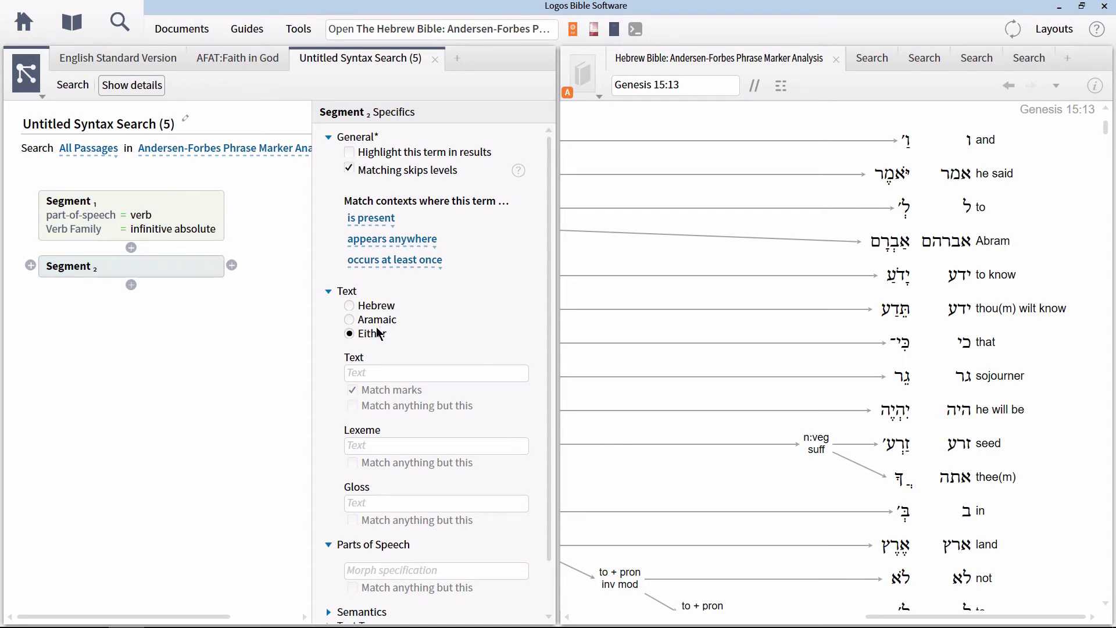
{"action": "left_click", "coordinate": [371, 570]}
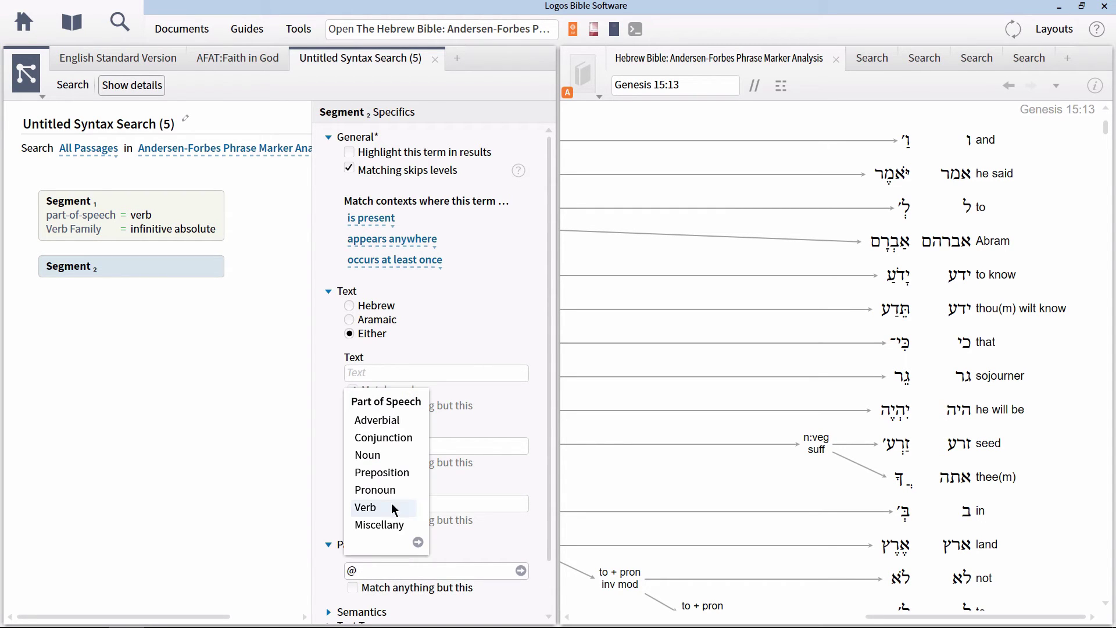
{"action": "left_click", "coordinate": [366, 507]}
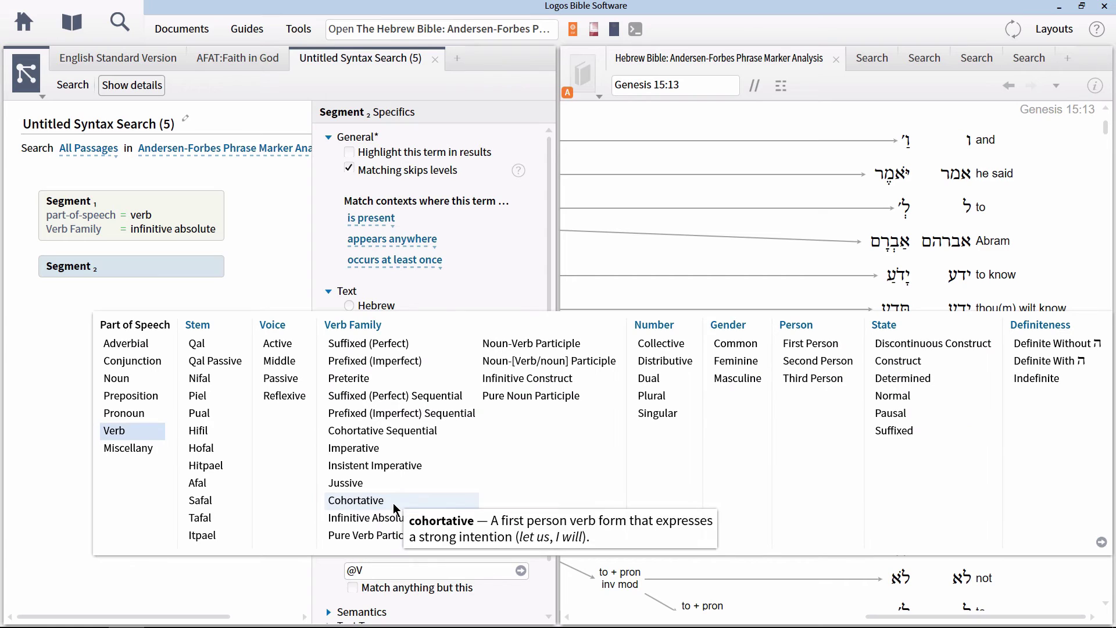
{"action": "left_click", "coordinate": [129, 409]}
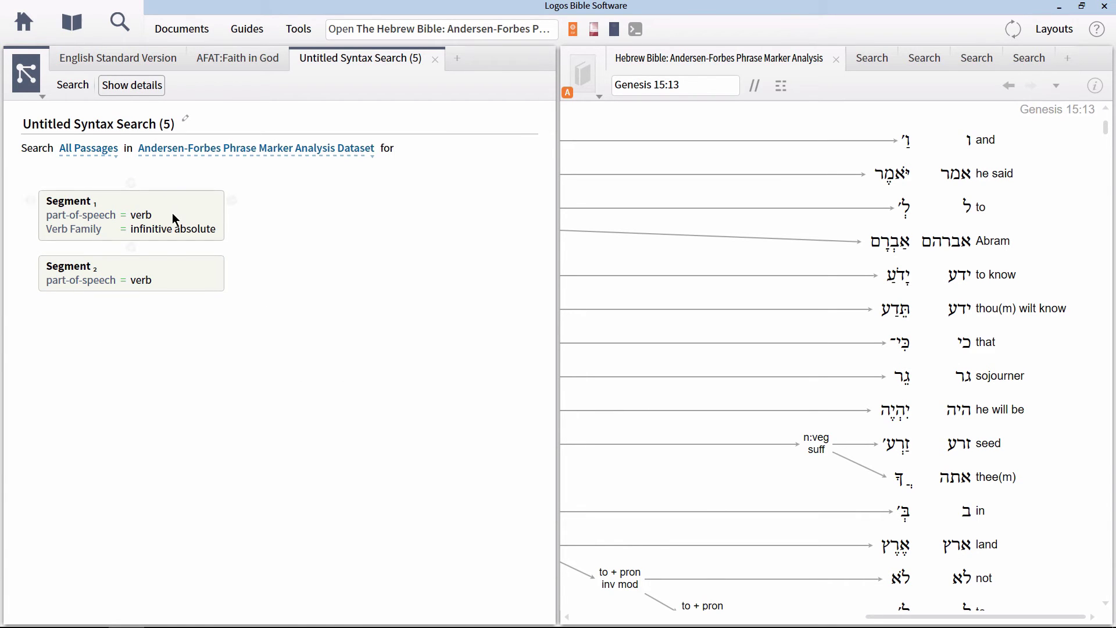
Add an Agreement rule requiring Segment 2's lexeme to match Segment 1's lexeme
{"action": "left_click", "coordinate": [145, 277]}
{"action": "scroll", "coordinate": [515, 369], "scroll_direction": "down", "scroll_amount": 2}
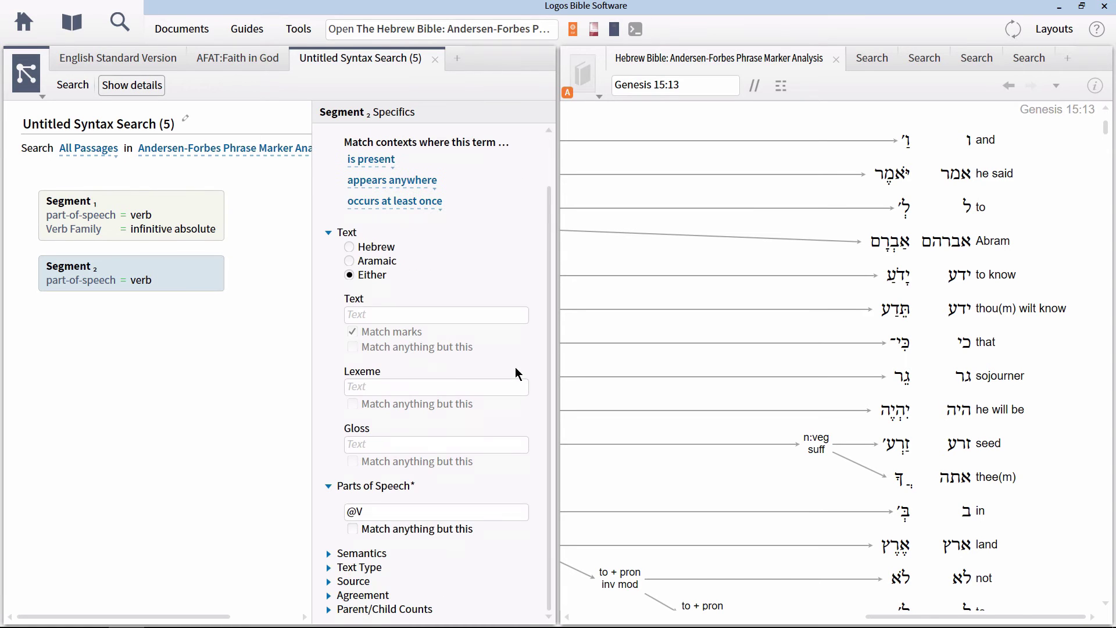
{"action": "left_click", "coordinate": [358, 597]}
{"action": "left_click", "coordinate": [357, 585]}
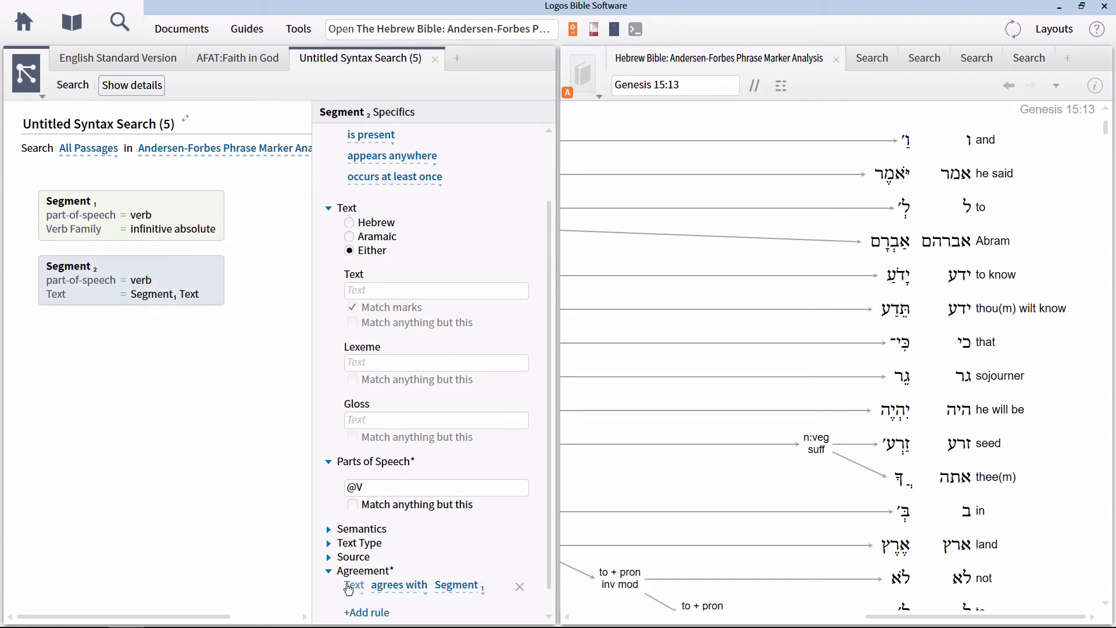
{"action": "left_click", "coordinate": [355, 585]}
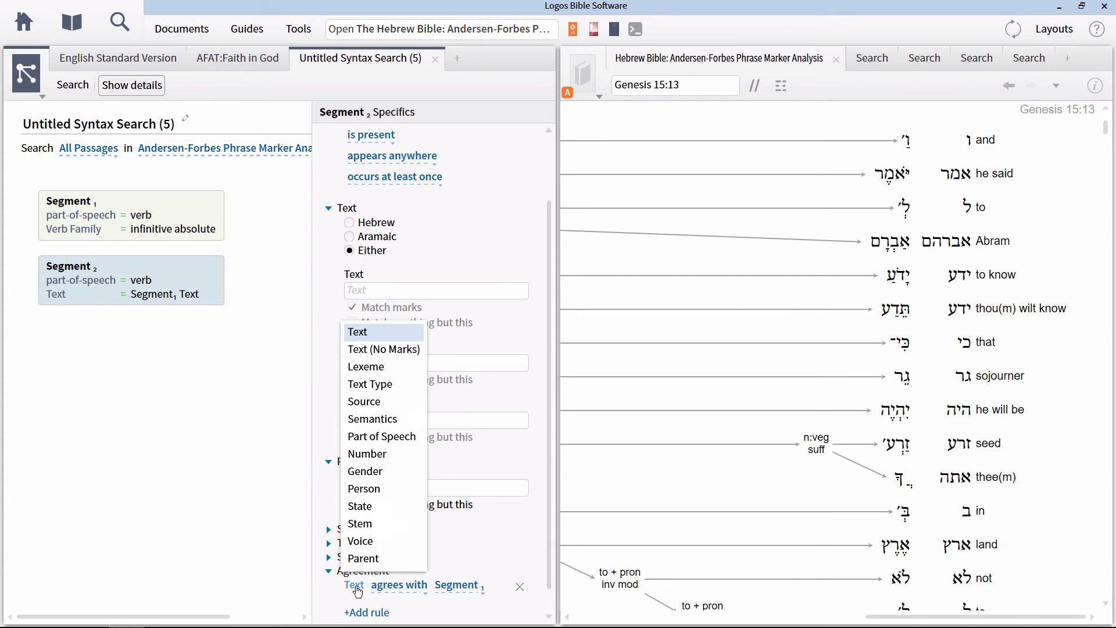
{"action": "left_click", "coordinate": [383, 367]}
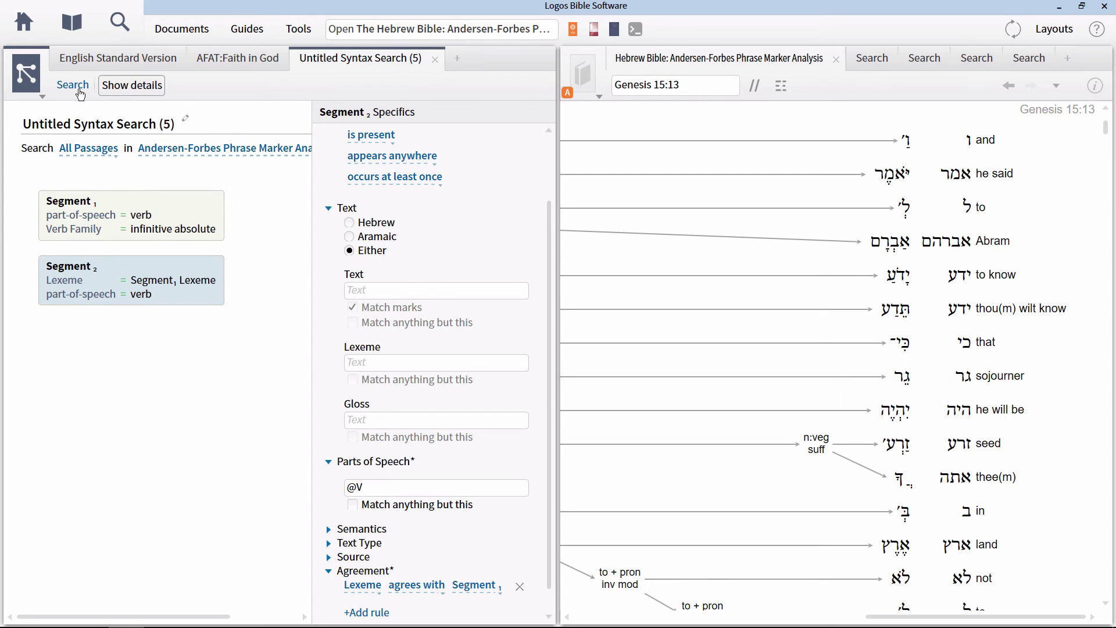
Title the syntax search 'AFAT: Infinitive Absolute Emphatic' and run it
{"action": "left_click", "coordinate": [294, 314]}
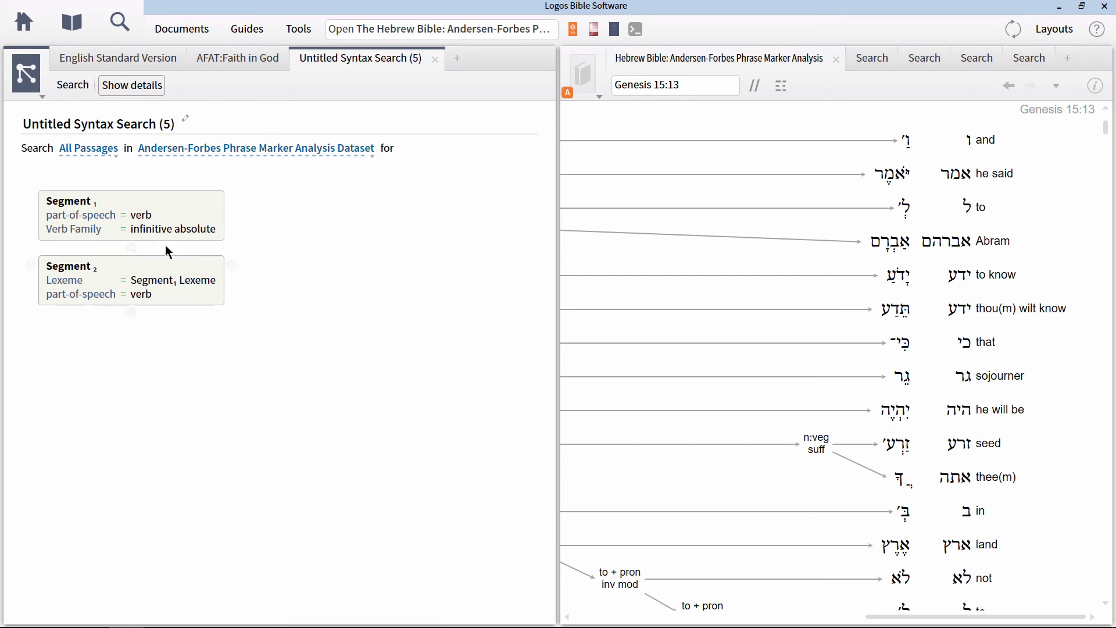
{"action": "left_click", "coordinate": [83, 133]}
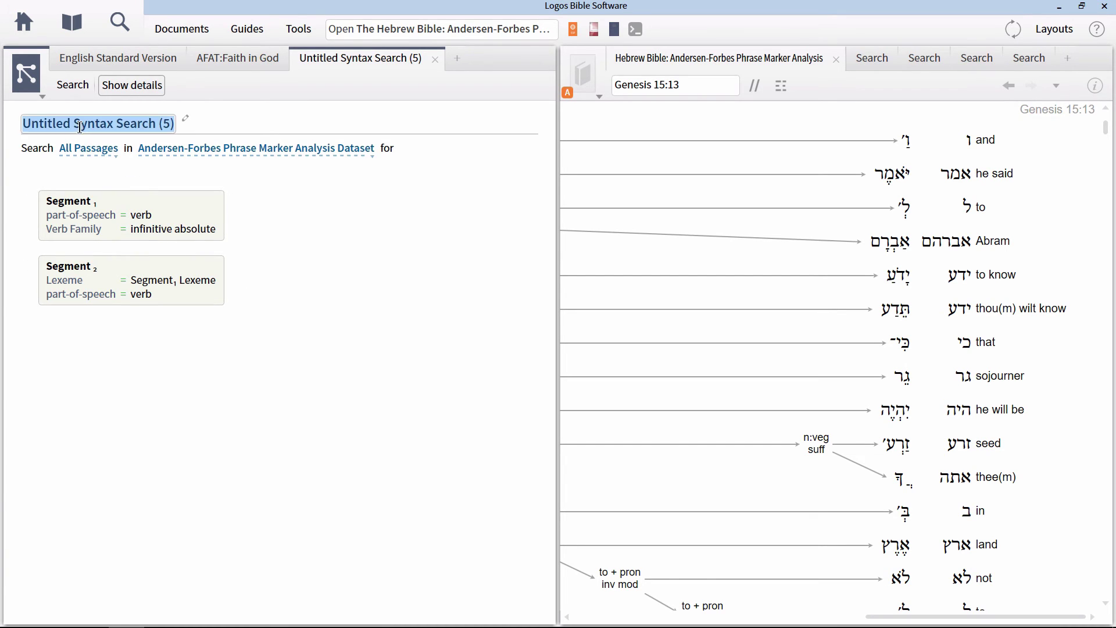
{"action": "type", "text": "AFAT"}
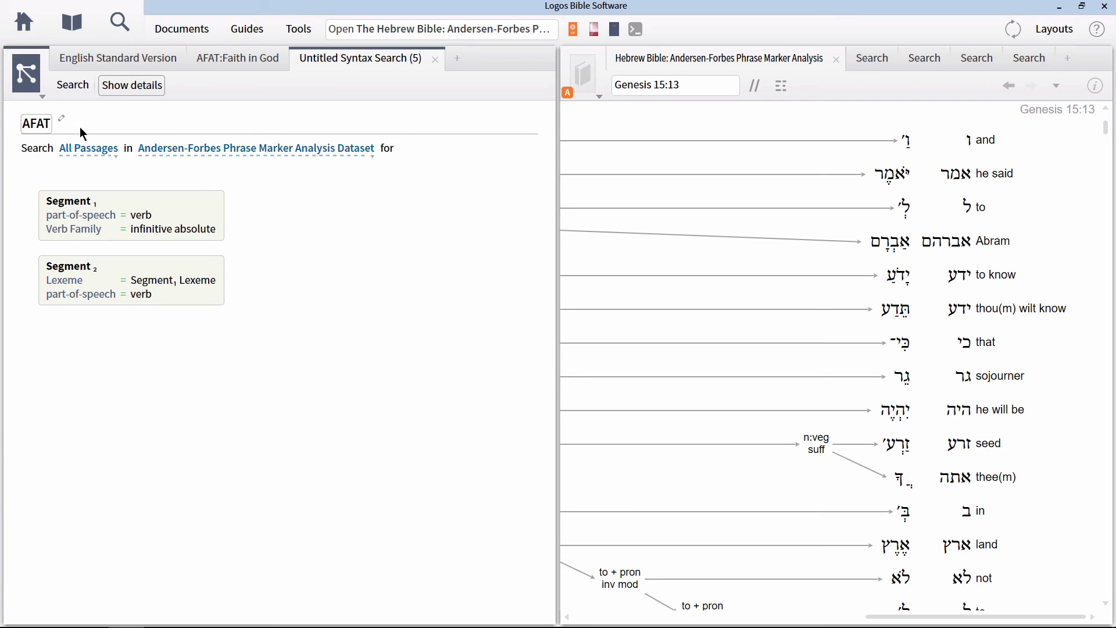
{"action": "type", "text": ": Infinitive"}
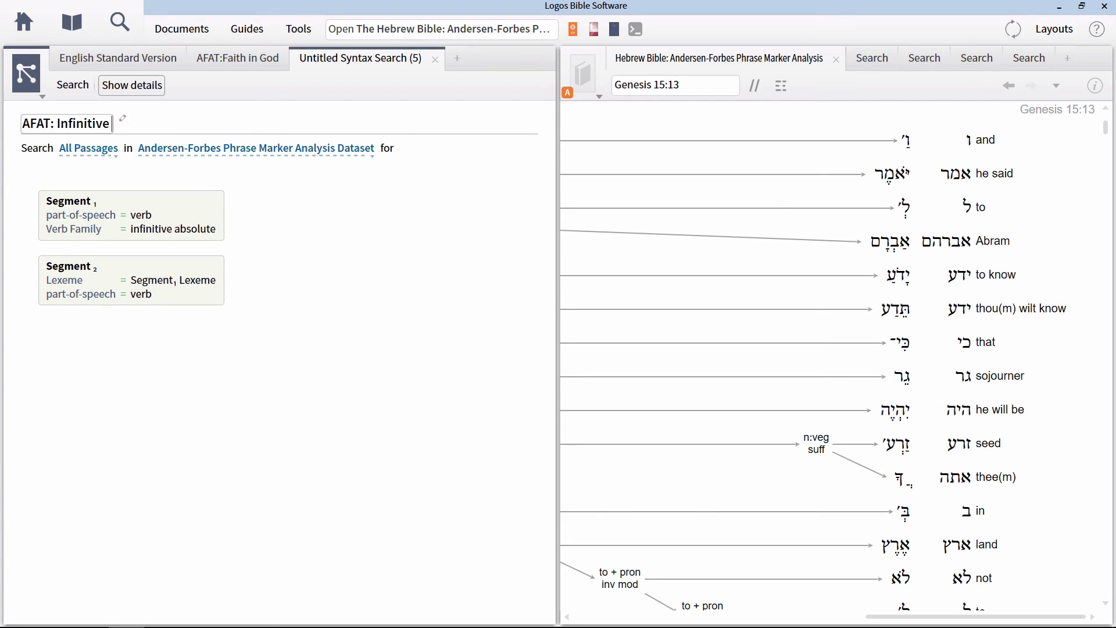
{"action": "type", "text": " Absolute"}
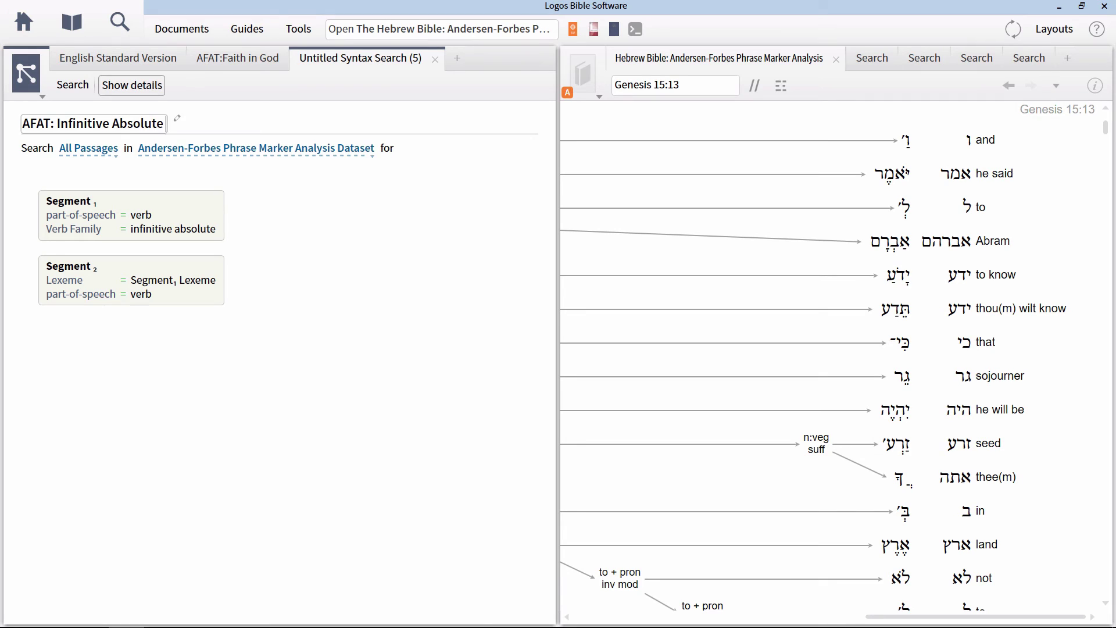
{"action": "type", "text": " Emphatic"}
{"action": "key", "text": "Return"}
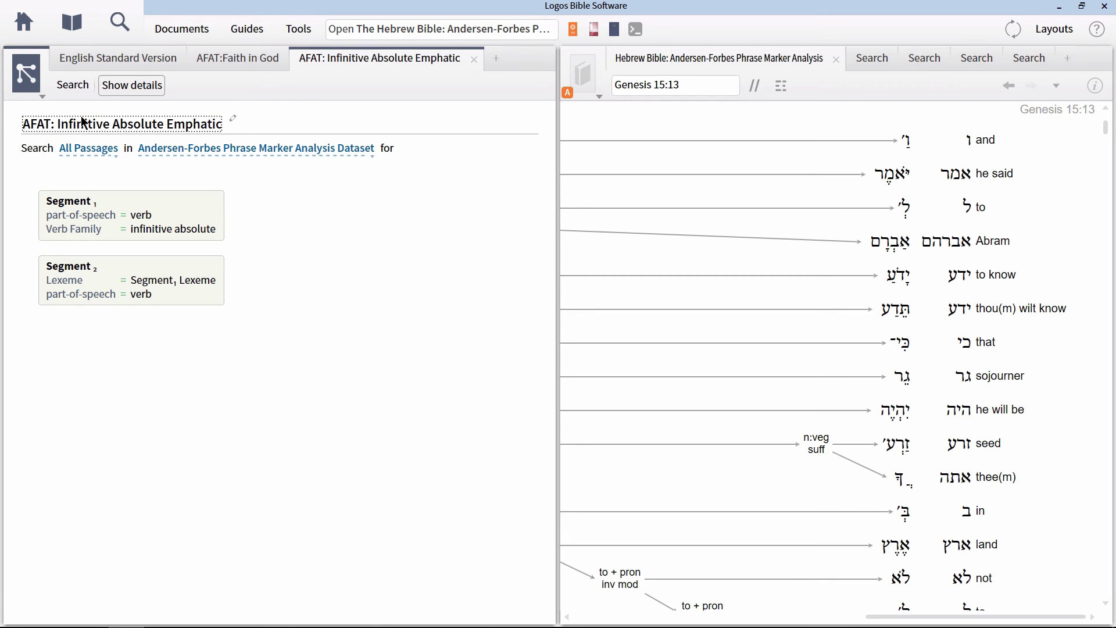
{"action": "left_click", "coordinate": [72, 85]}
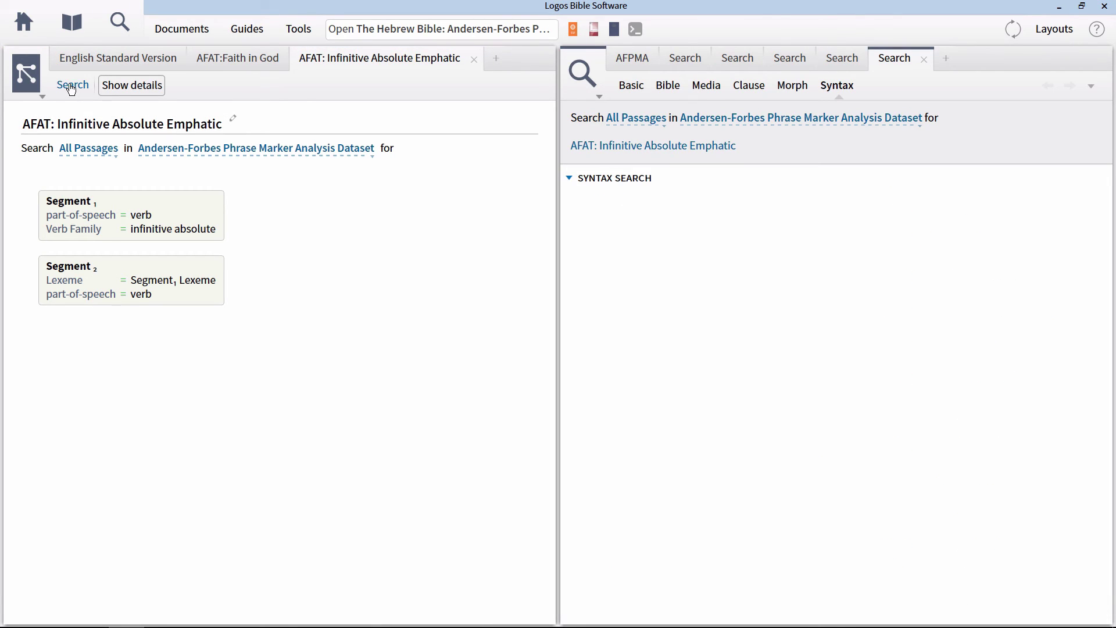